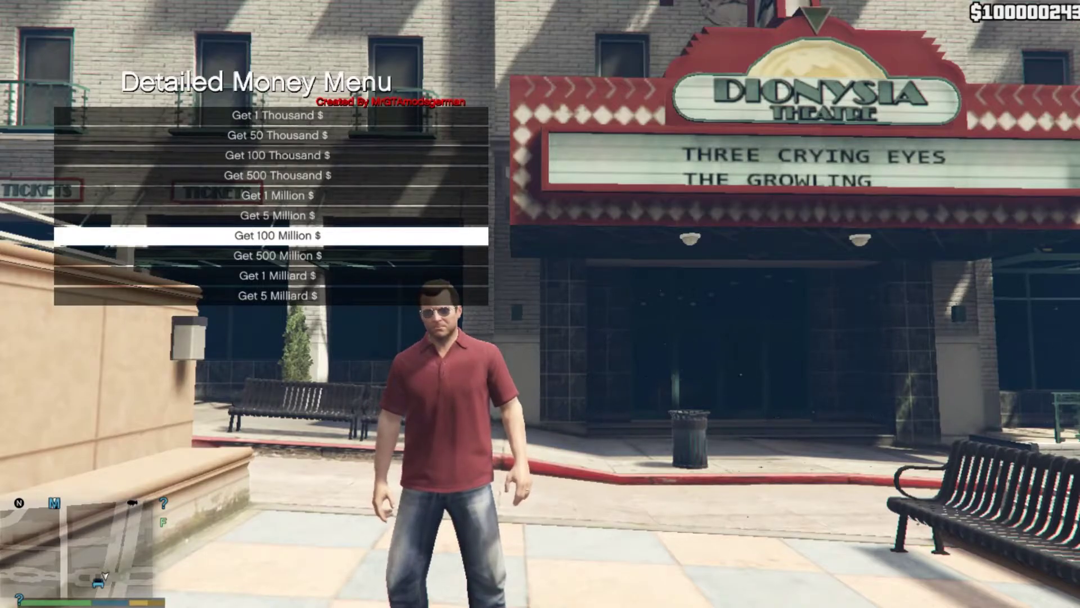
Close the in-game Detailed Money Menu
{"action": "key", "text": "BackSpace"}
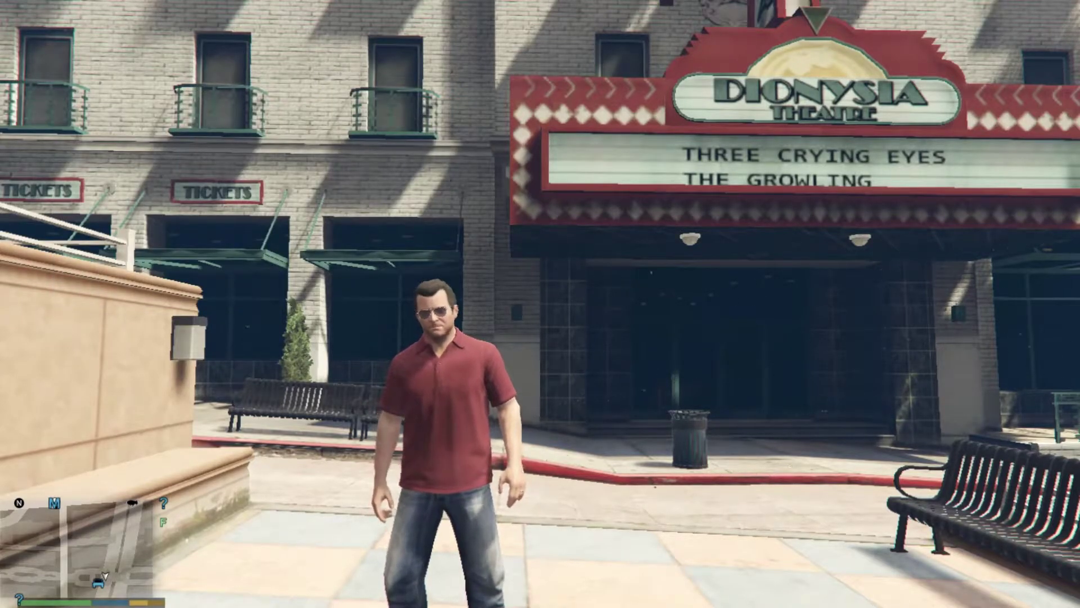
{"action": "key", "text": "Escape"}
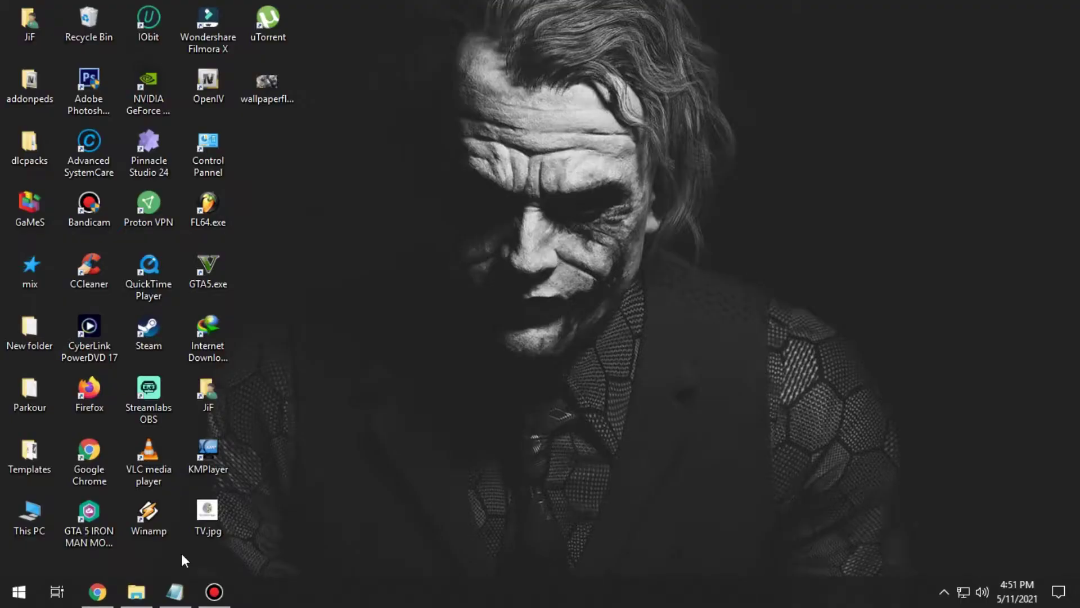
Read through the GTA 5.txt notes on installing the money menu, including the four listed requirements, and put the notes away
{"action": "left_click", "coordinate": [175, 591]}
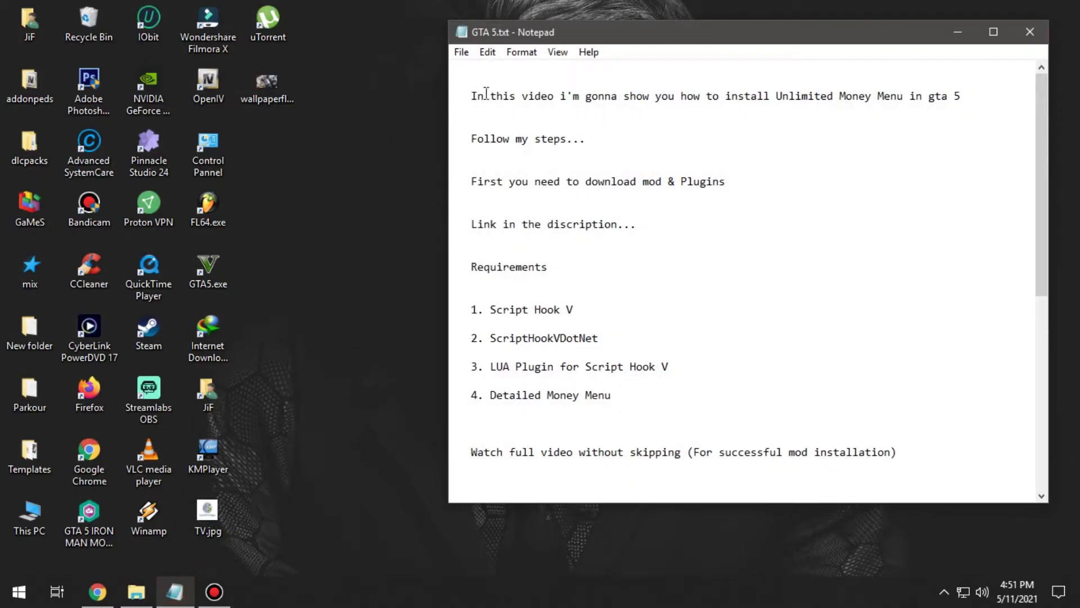
{"action": "left_click_drag", "start_coordinate": [470, 96], "coordinate": [929, 106]}
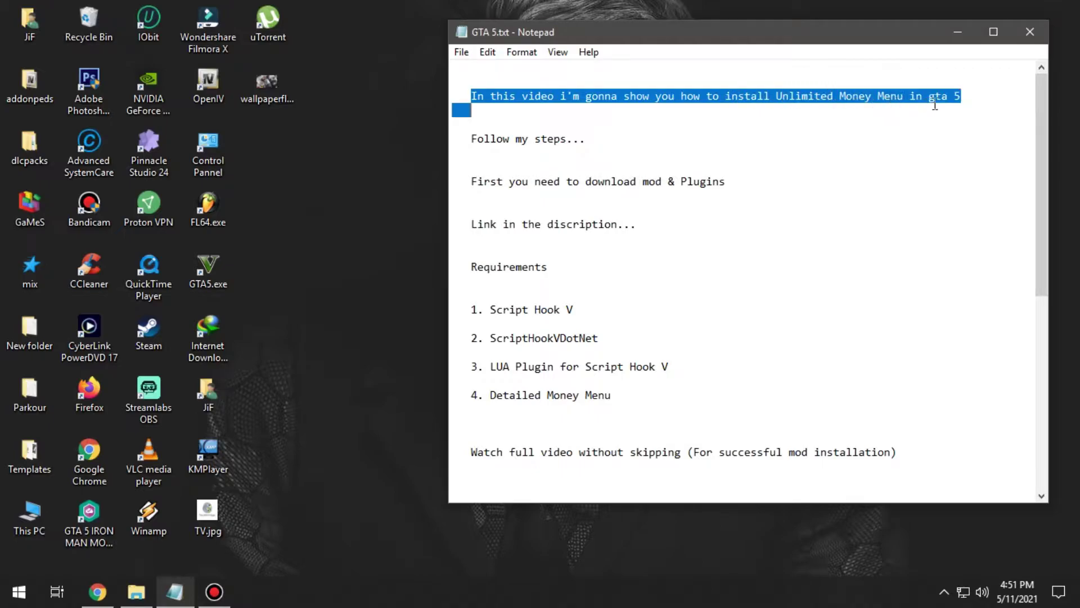
{"action": "left_click", "coordinate": [970, 95]}
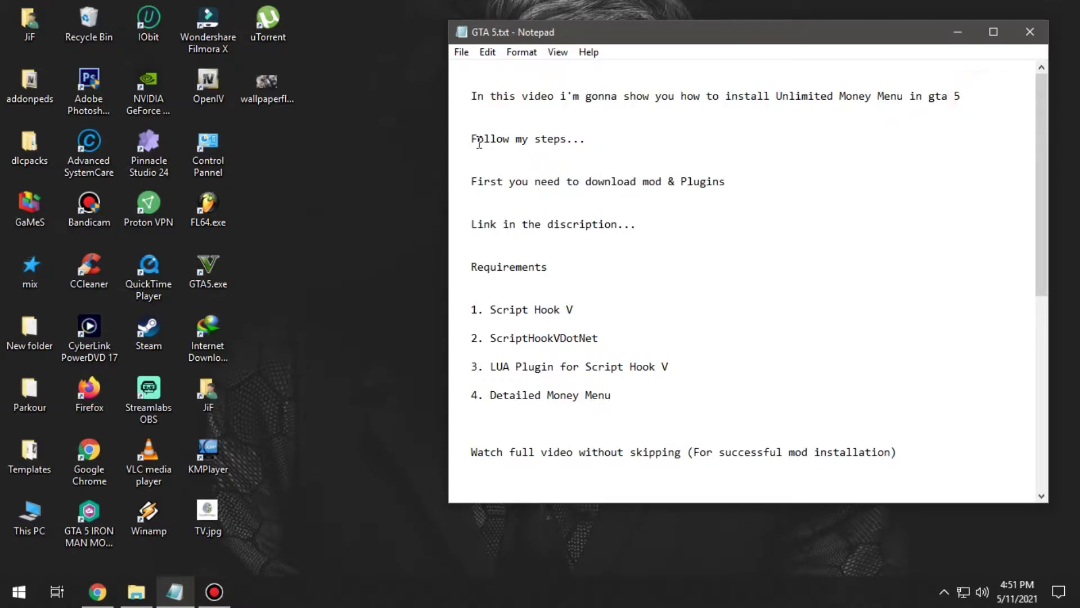
{"action": "left_click_drag", "start_coordinate": [493, 139], "coordinate": [657, 139]}
{"action": "left_click_drag", "start_coordinate": [470, 180], "coordinate": [743, 182]}
{"action": "left_click_drag", "start_coordinate": [469, 224], "coordinate": [651, 224]}
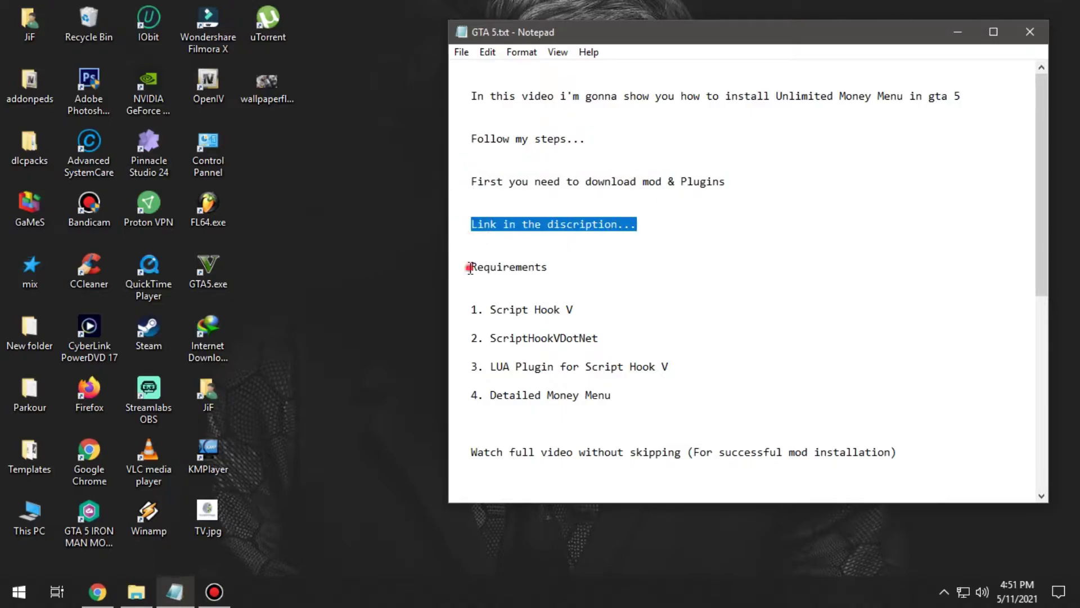
{"action": "left_click_drag", "start_coordinate": [470, 267], "coordinate": [580, 267]}
{"action": "left_click_drag", "start_coordinate": [470, 309], "coordinate": [618, 313]}
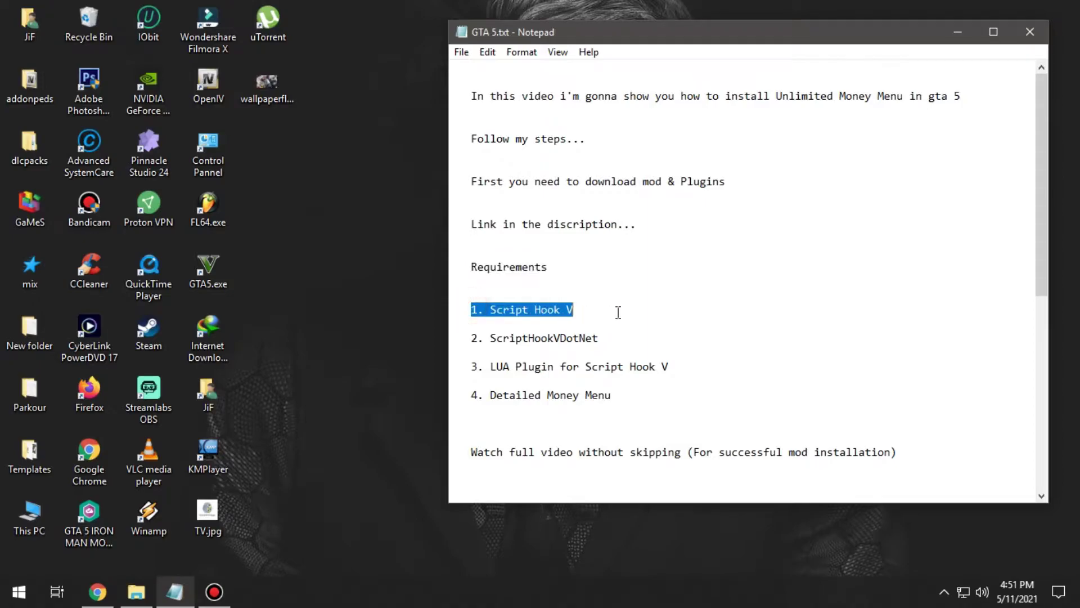
{"action": "left_click_drag", "start_coordinate": [470, 338], "coordinate": [597, 339]}
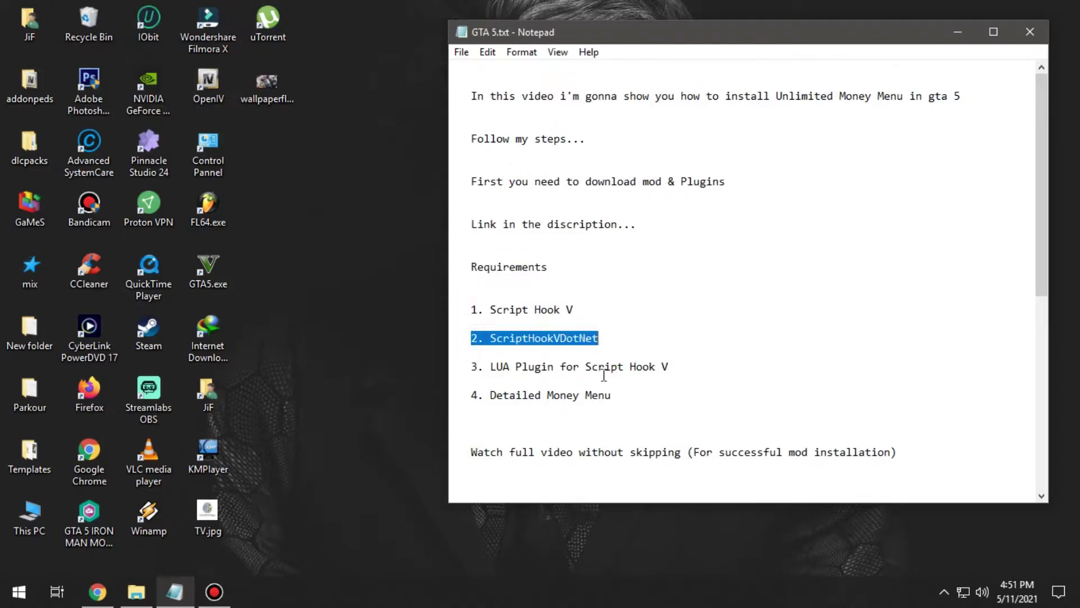
{"action": "left_click_drag", "start_coordinate": [475, 367], "coordinate": [675, 366]}
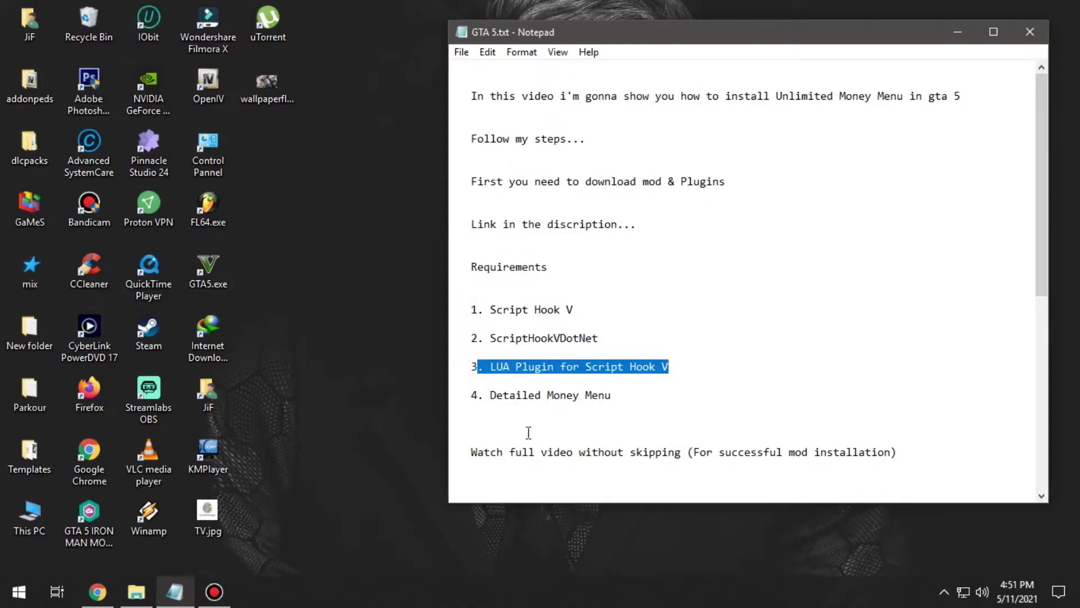
{"action": "left_click_drag", "start_coordinate": [476, 402], "coordinate": [656, 400]}
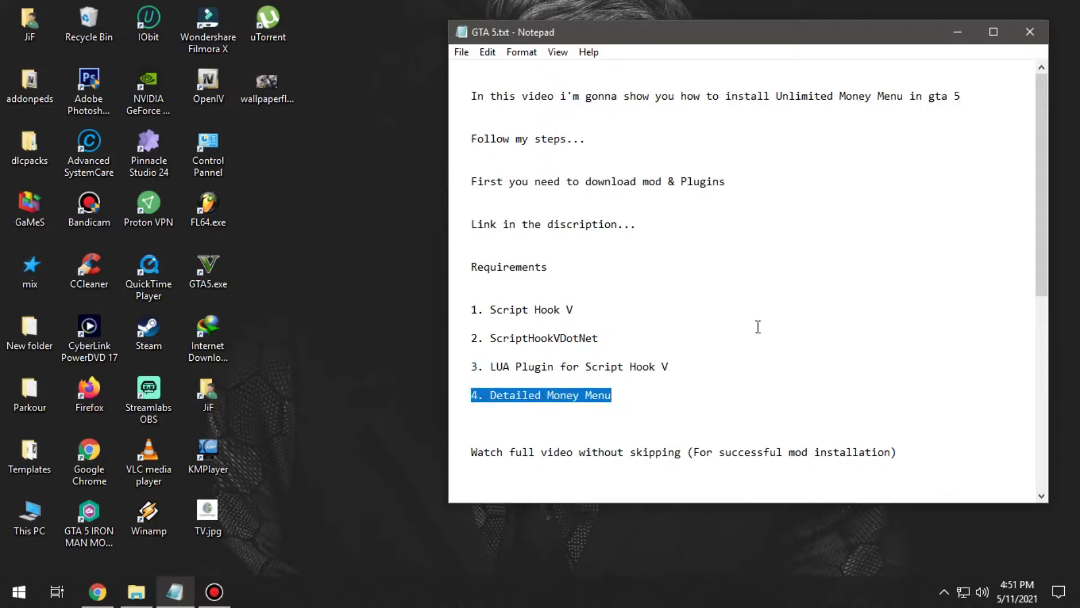
{"action": "left_click", "coordinate": [722, 370]}
{"action": "left_click_drag", "start_coordinate": [481, 453], "coordinate": [770, 462]}
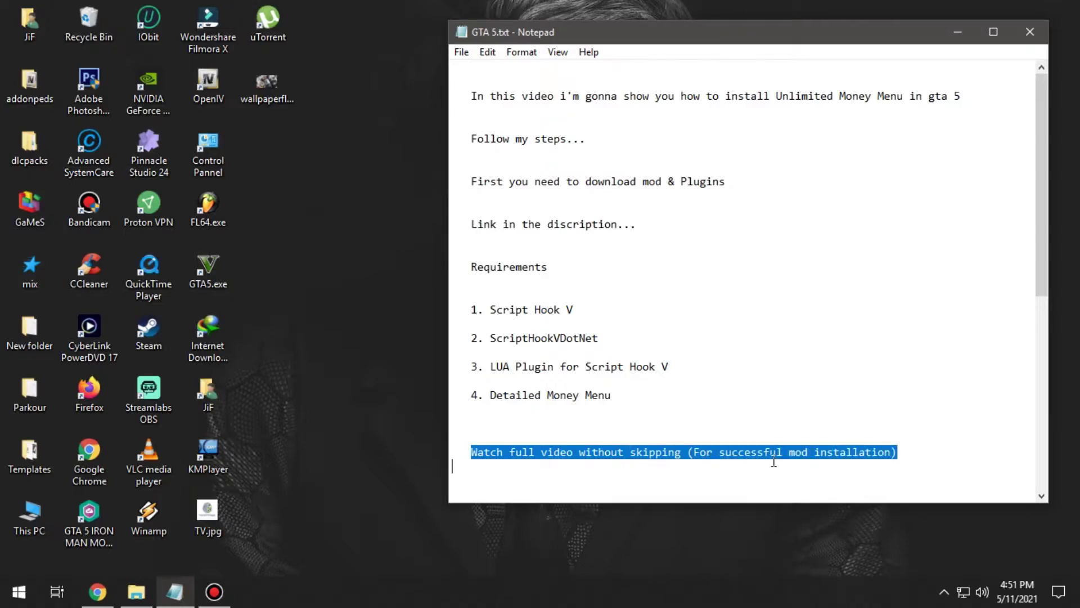
{"action": "left_click", "coordinate": [912, 454]}
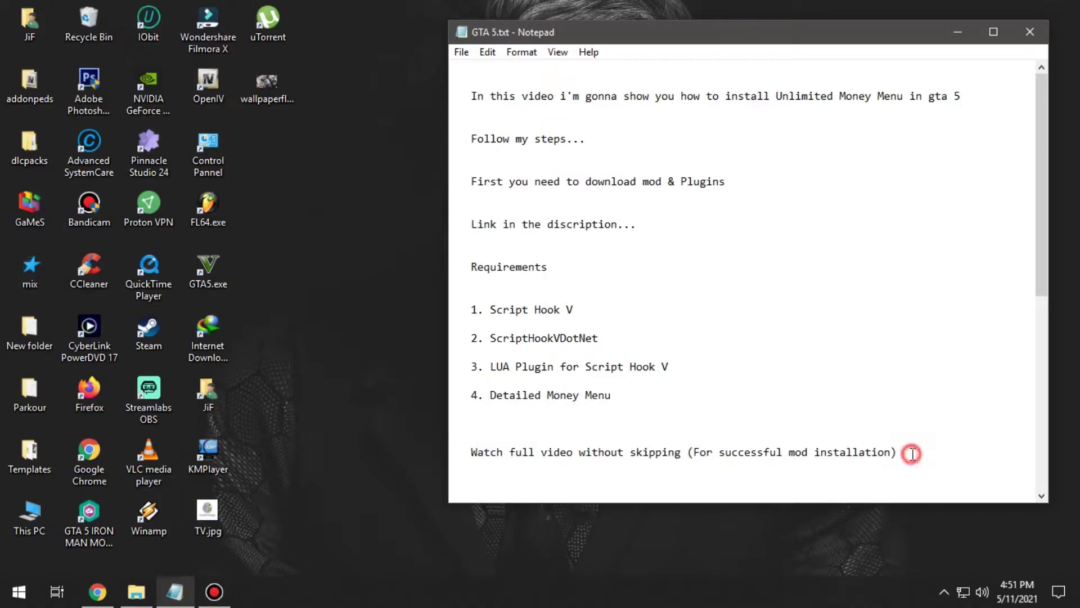
{"action": "left_click", "coordinate": [967, 29]}
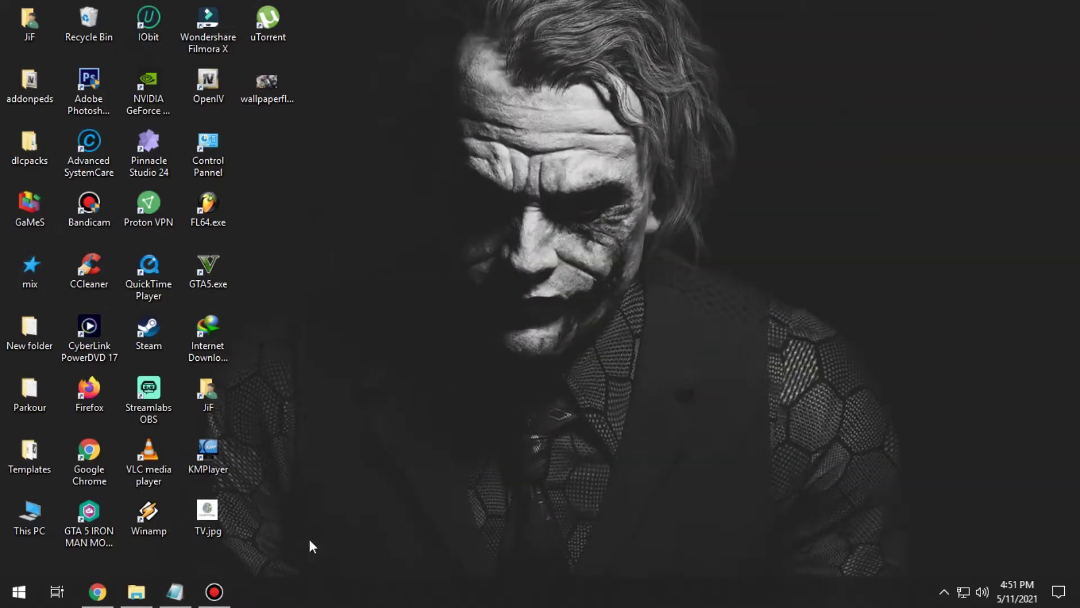
Switch to Chrome, download the Script Hook V archive from its dev-c.com page, and close the finished download and its tabs
{"action": "left_click", "coordinate": [98, 592]}
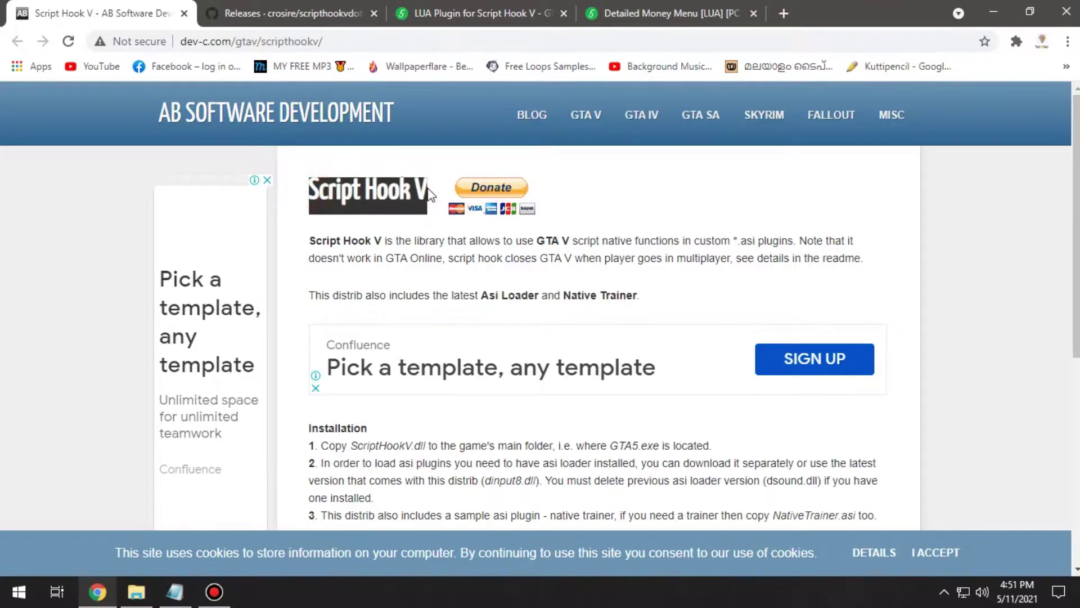
{"action": "scroll", "coordinate": [451, 297], "scroll_direction": "down", "scroll_amount": 5}
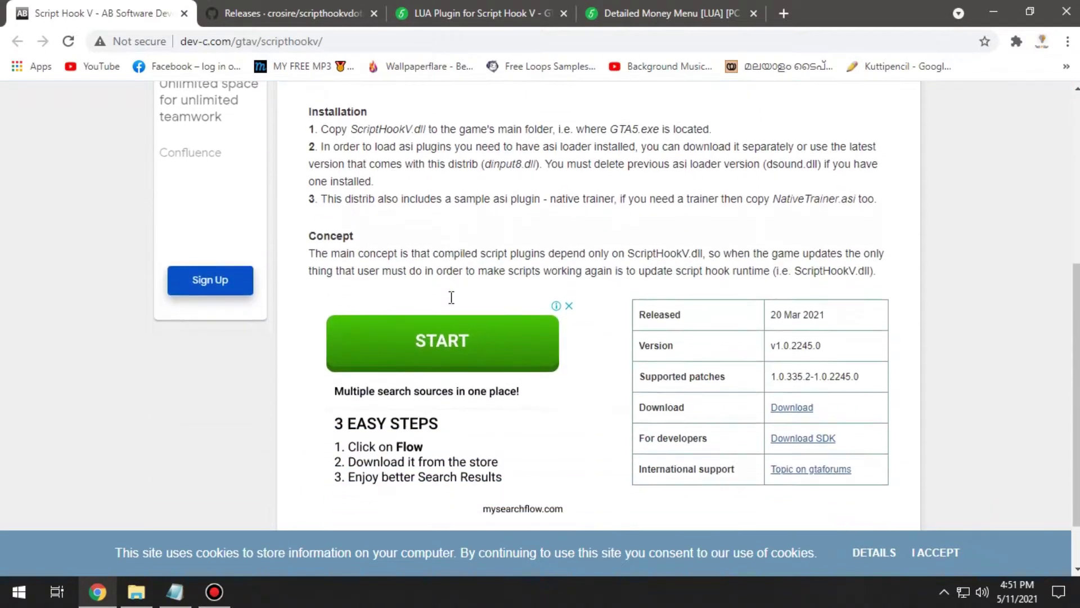
{"action": "left_click", "coordinate": [791, 408]}
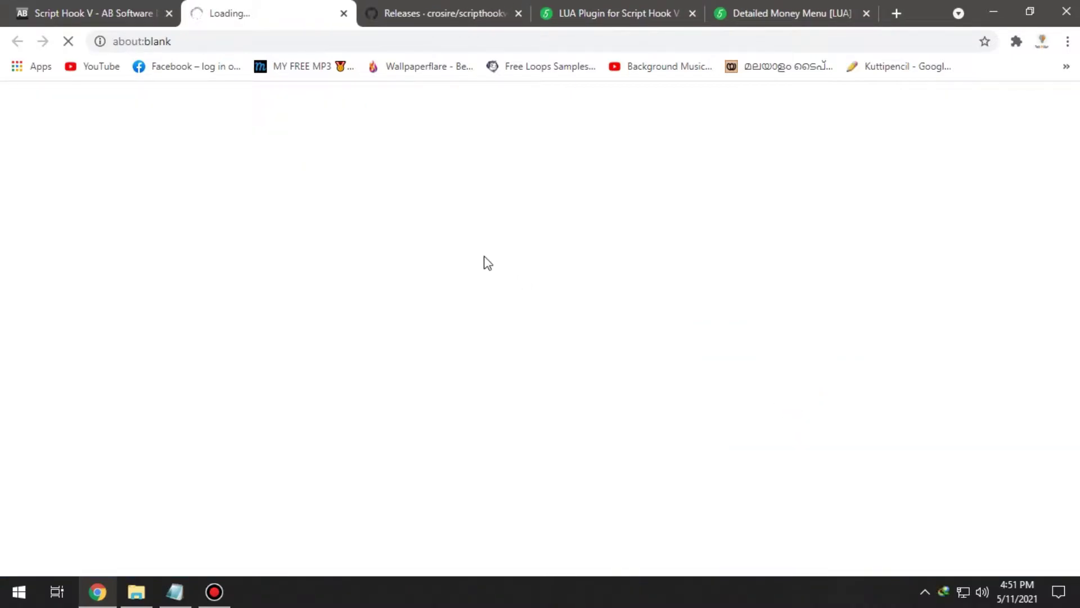
{"action": "left_click", "coordinate": [485, 356]}
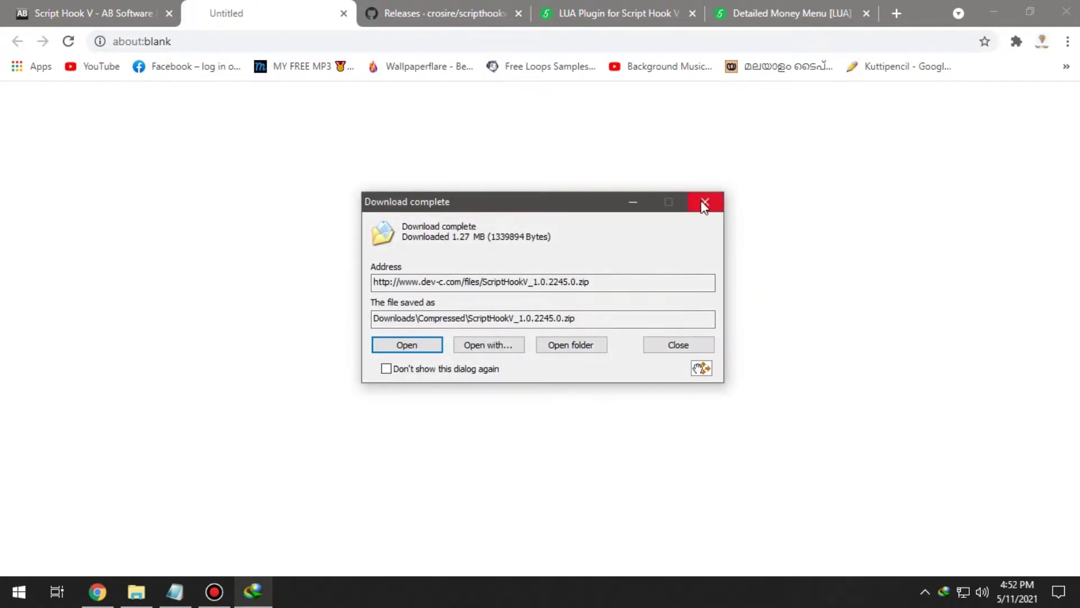
{"action": "left_click", "coordinate": [703, 204]}
{"action": "left_click", "coordinate": [344, 13]}
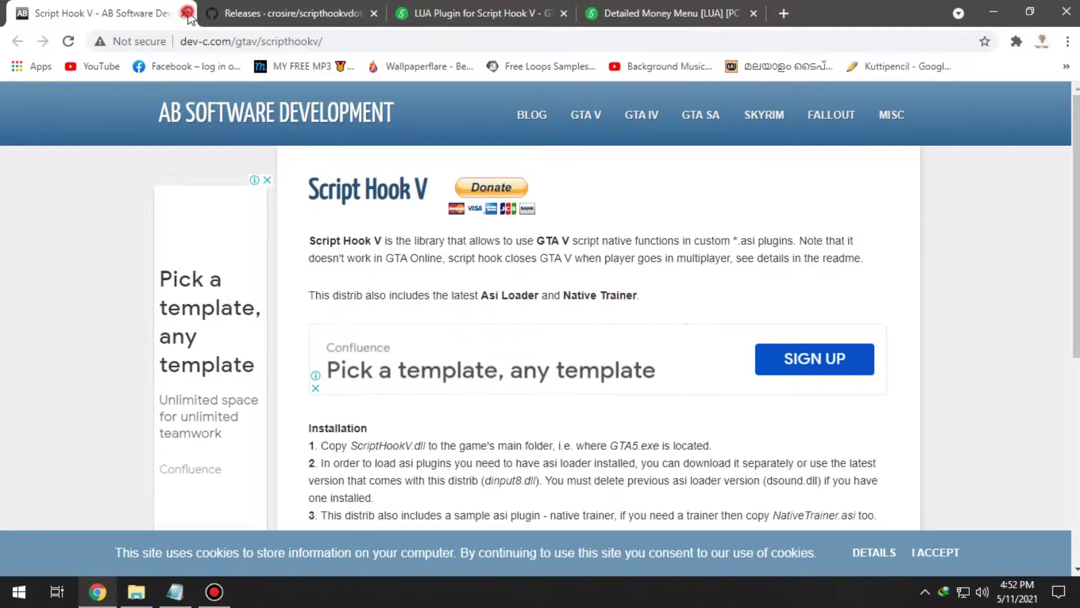
{"action": "left_click", "coordinate": [183, 13]}
Download ScriptHookVDotNet.zip from the v3.1.0 GitHub release, declining the download manager's language file offer, and close the releases page
{"action": "mouse_move", "coordinate": [216, 337]}
{"action": "left_mouse_down"}
{"action": "mouse_move", "coordinate": [552, 345]}
{"action": "mouse_move", "coordinate": [298, 343]}
{"action": "mouse_move", "coordinate": [227, 355]}
{"action": "left_mouse_up"}
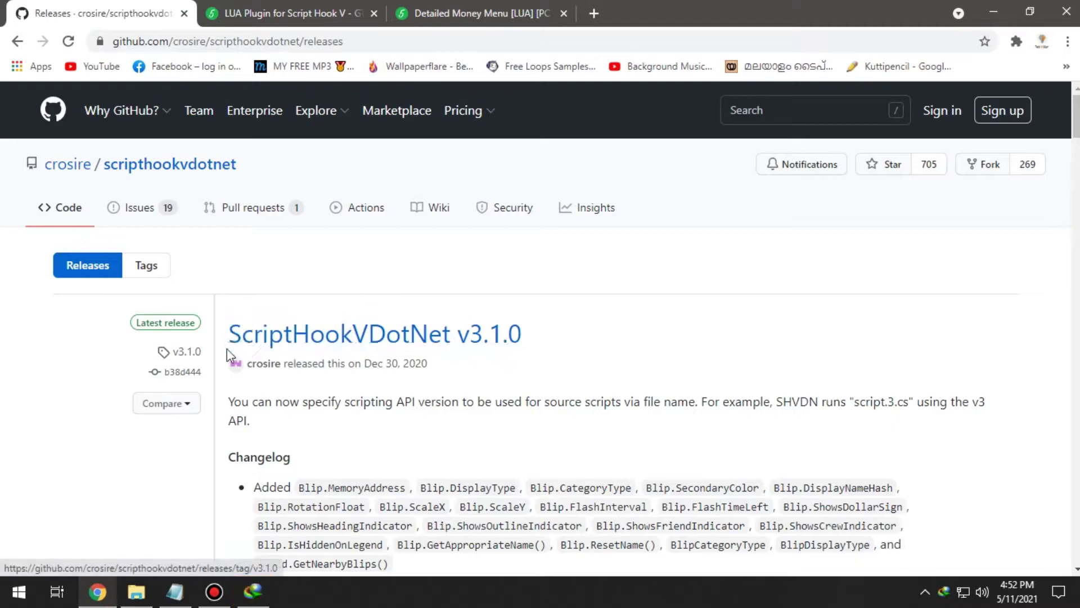
{"action": "scroll", "coordinate": [699, 405], "scroll_direction": "down", "scroll_amount": 5}
{"action": "scroll", "coordinate": [697, 405], "scroll_direction": "down", "scroll_amount": 9}
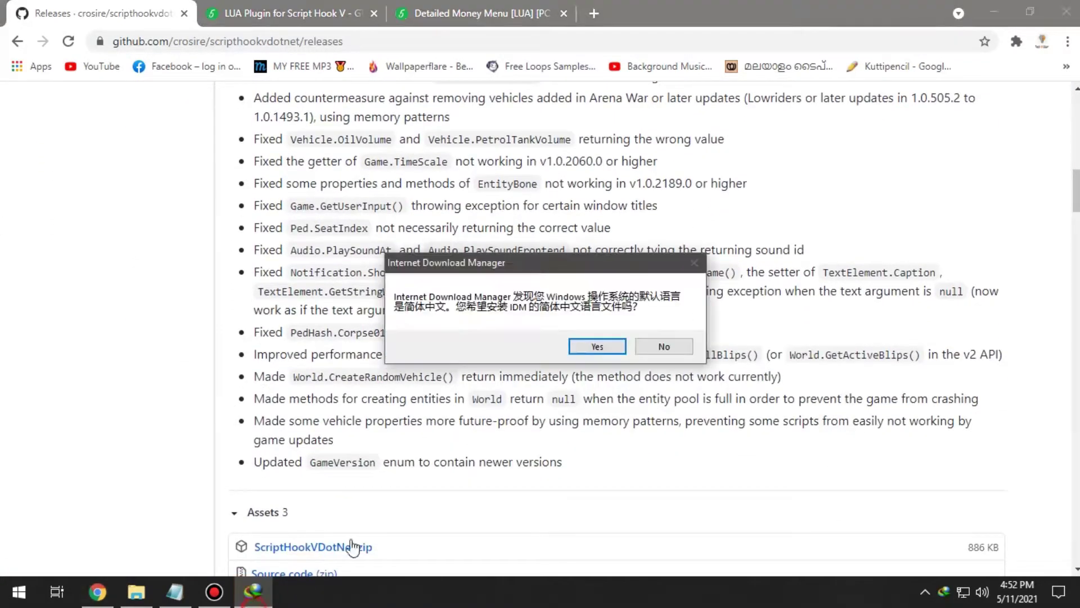
{"action": "left_click", "coordinate": [664, 346]}
{"action": "scroll", "coordinate": [359, 289], "scroll_direction": "up", "scroll_amount": 8}
{"action": "scroll", "coordinate": [359, 289], "scroll_direction": "down", "scroll_amount": 15}
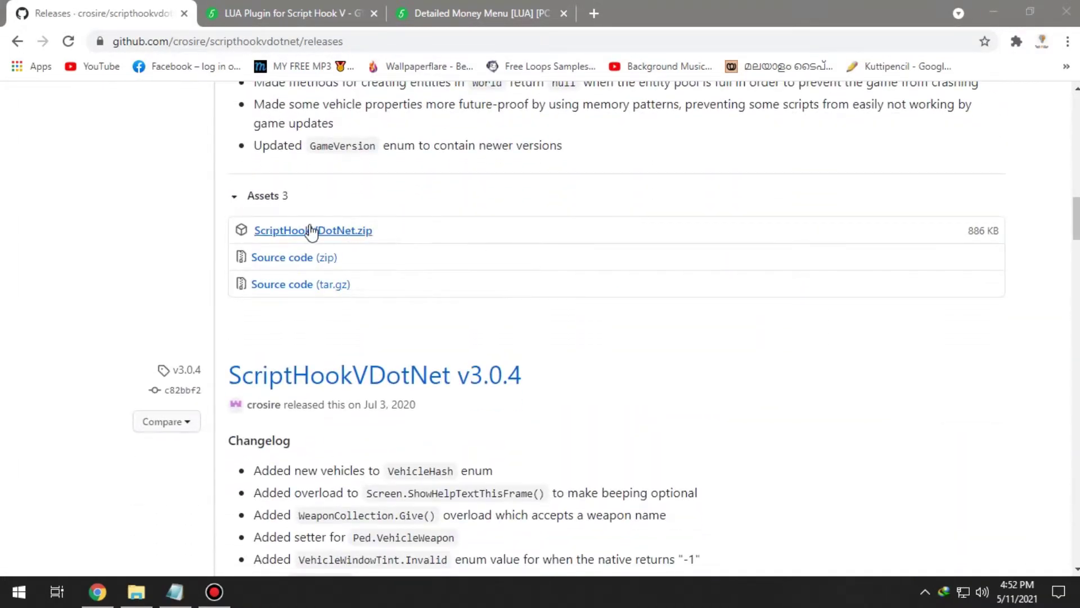
{"action": "left_click", "coordinate": [298, 232]}
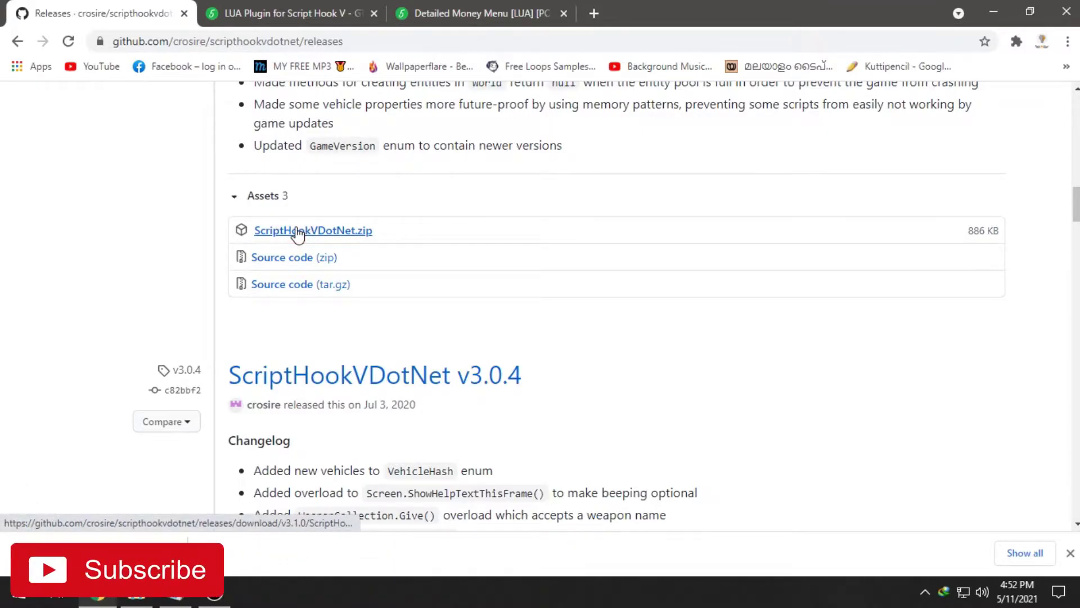
{"action": "left_click", "coordinate": [184, 13]}
Download LUA Plugin for Script Hook V 10.1 from its GTA5-Mods page and close that page
{"action": "left_click_drag", "start_coordinate": [23, 163], "coordinate": [352, 200]}
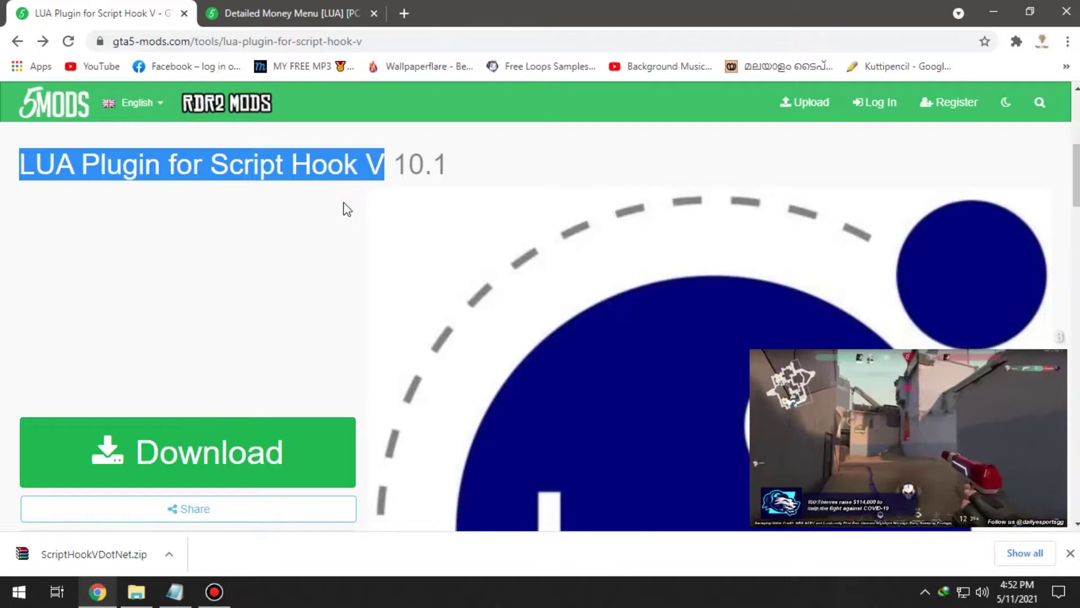
{"action": "left_click", "coordinate": [335, 217]}
{"action": "left_click", "coordinate": [246, 453]}
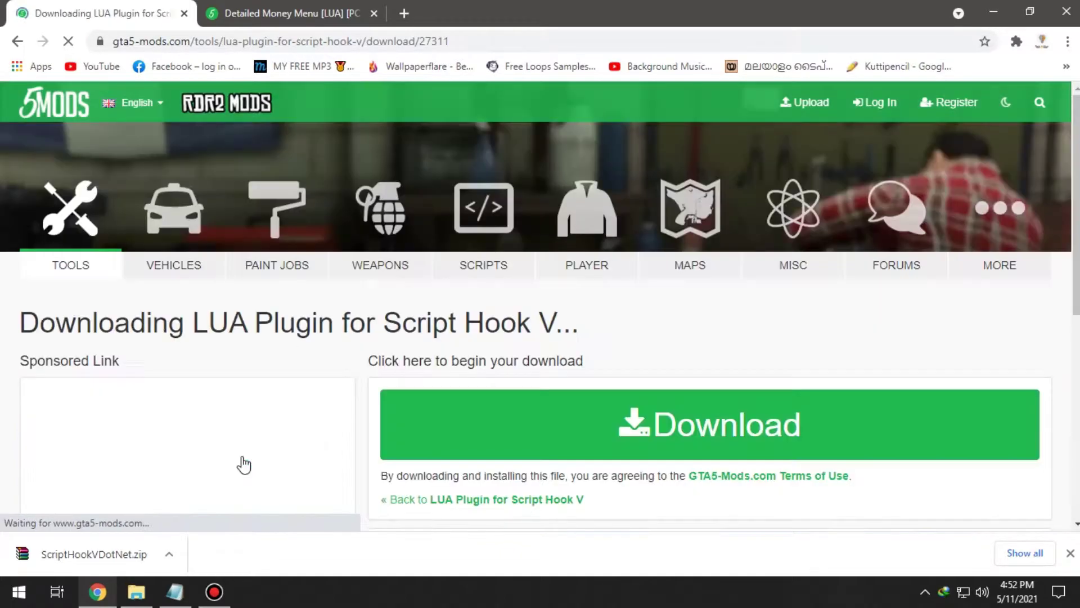
{"action": "scroll", "coordinate": [316, 339], "scroll_direction": "down", "scroll_amount": 5}
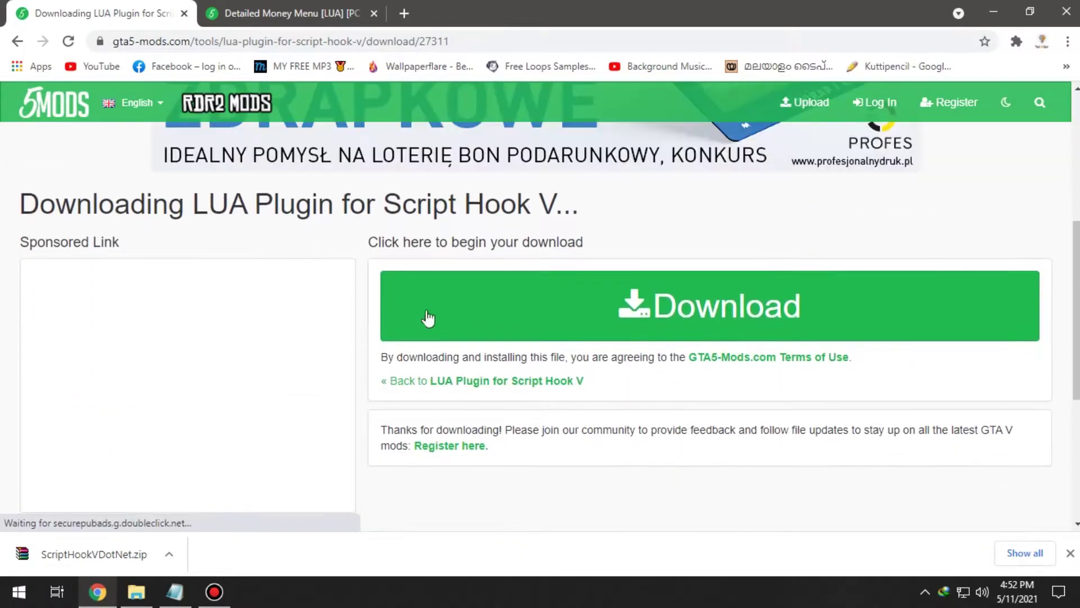
{"action": "left_click", "coordinate": [740, 306]}
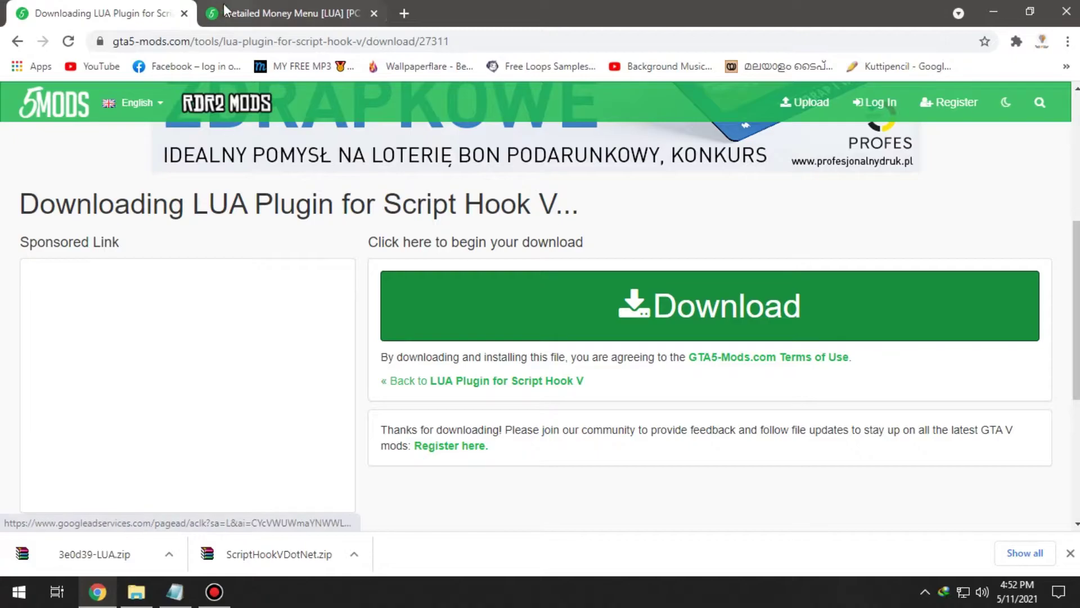
{"action": "left_click", "coordinate": [185, 14]}
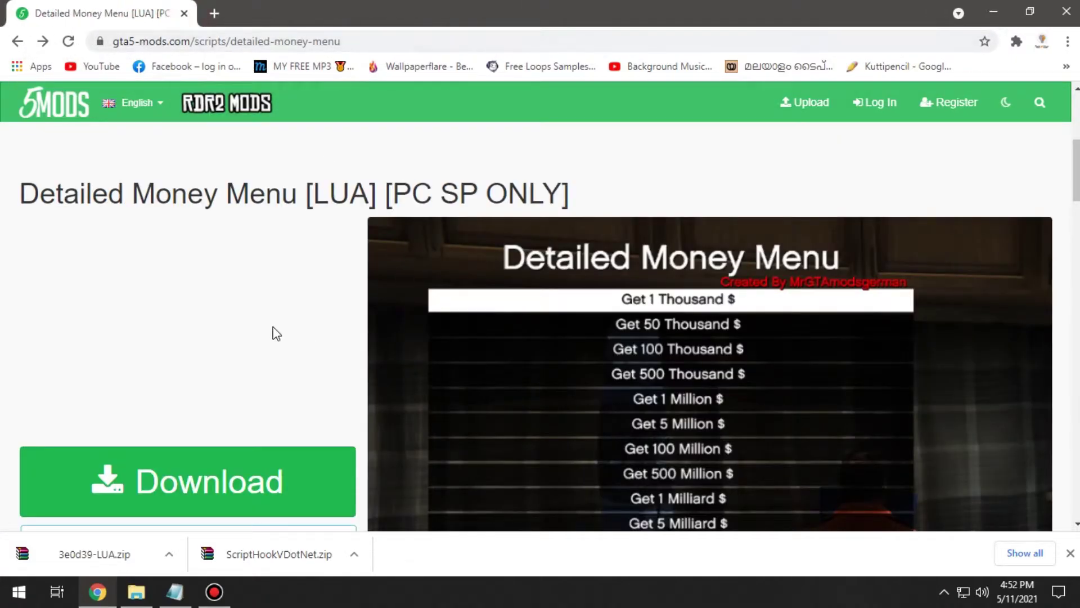
Download the Detailed Money Menu [LUA] [PC SP ONLY] script from its GTA5-Mods page
{"action": "left_click_drag", "start_coordinate": [21, 203], "coordinate": [30, 224]}
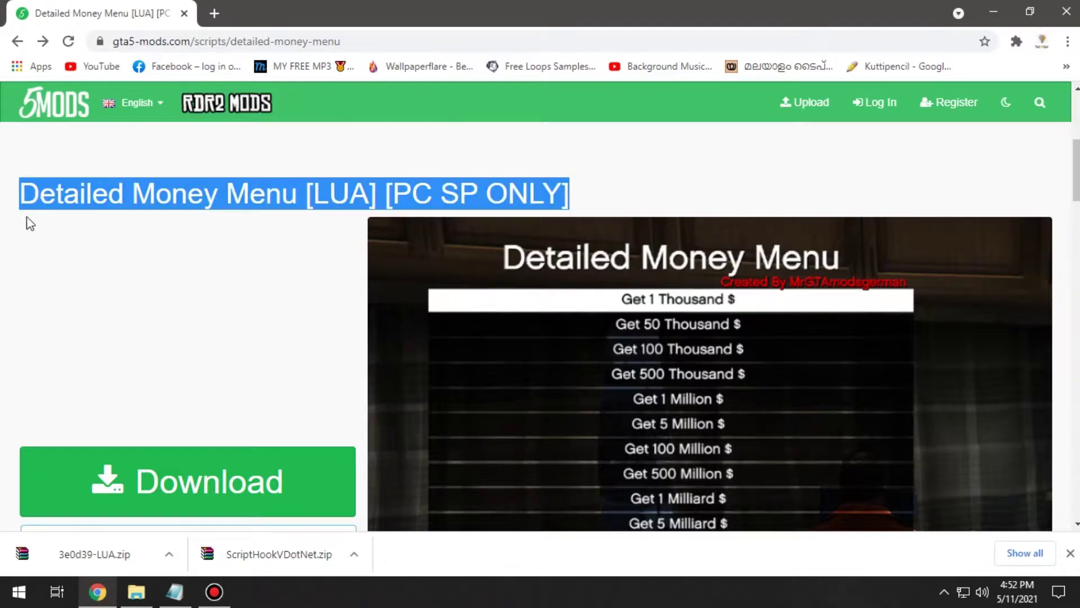
{"action": "left_click", "coordinate": [118, 266]}
{"action": "scroll", "coordinate": [237, 450], "scroll_direction": "down", "scroll_amount": 3}
{"action": "left_click", "coordinate": [266, 325]}
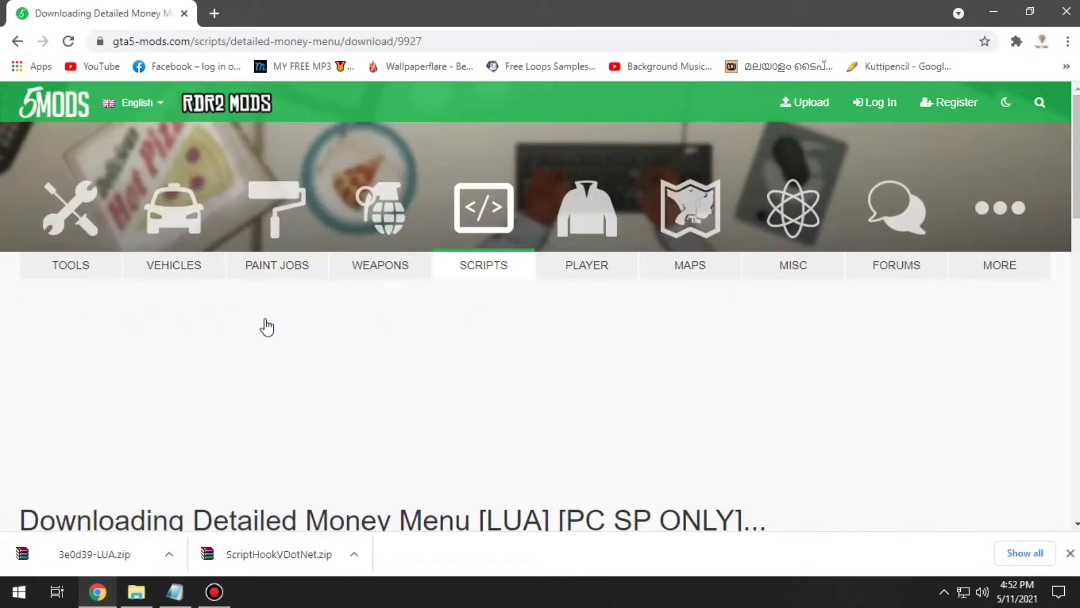
{"action": "scroll", "coordinate": [357, 326], "scroll_direction": "down", "scroll_amount": 5}
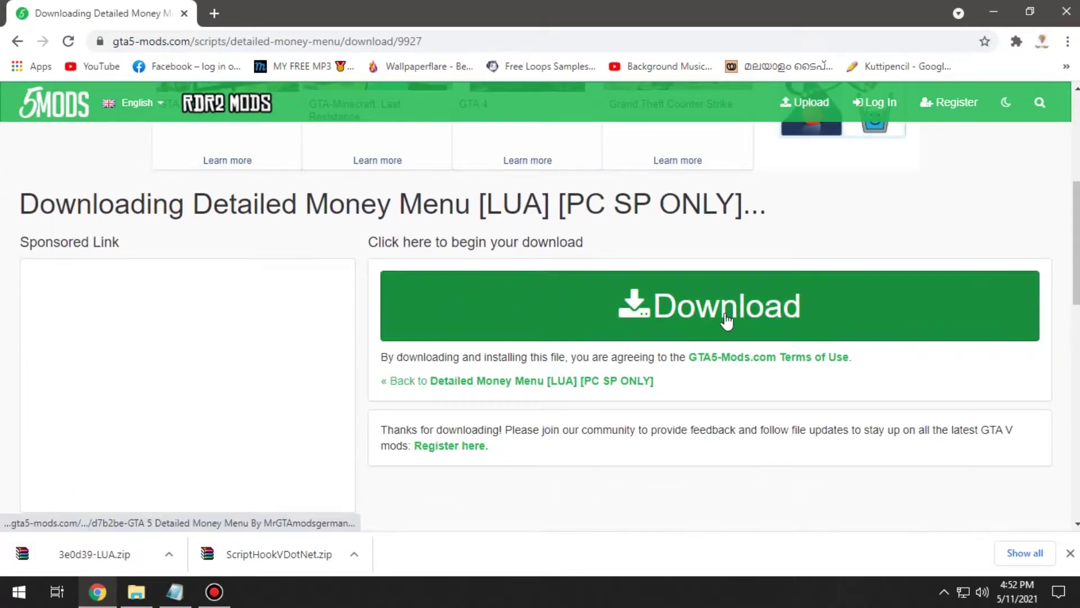
{"action": "left_click", "coordinate": [713, 319]}
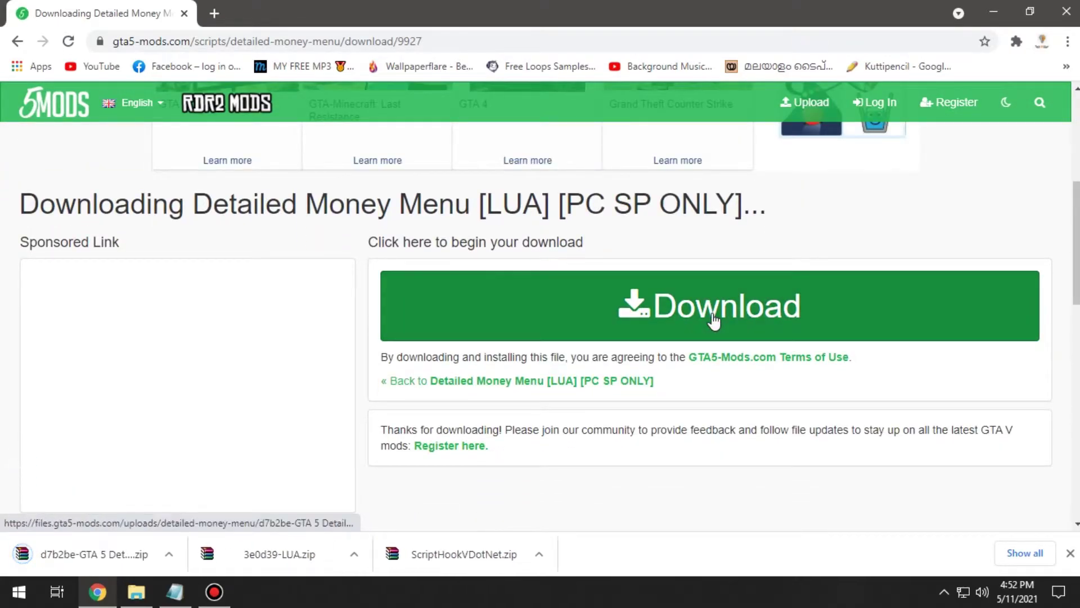
Show the downloaded money menu archive in its folder, minimize Chrome, and open the Compressed subfolder of Downloads
{"action": "left_click", "coordinate": [169, 555]}
{"action": "left_click", "coordinate": [207, 503]}
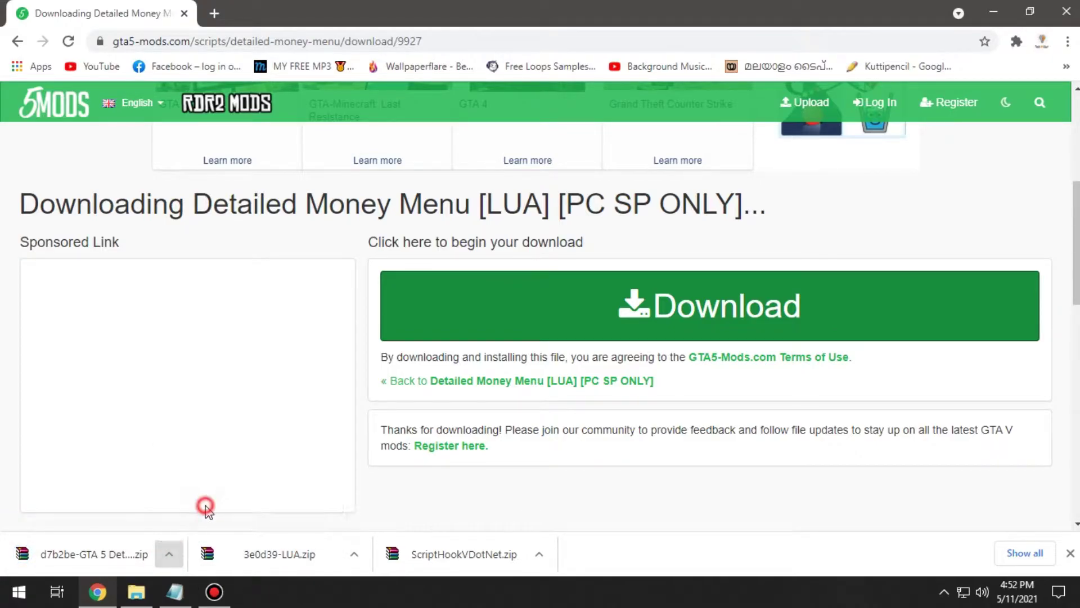
{"action": "left_click", "coordinate": [997, 12]}
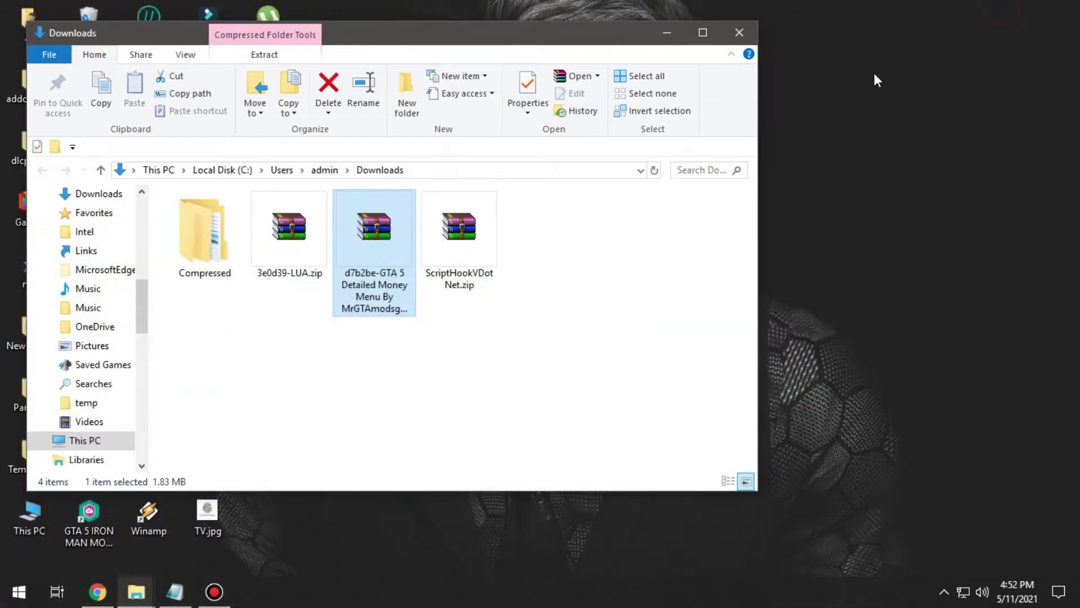
{"action": "left_click", "coordinate": [321, 397]}
{"action": "double_click", "coordinate": [203, 267]}
{"action": "left_click", "coordinate": [266, 378]}
Create a new folder named Money menu on the desktop
{"action": "right_click", "coordinate": [953, 33]}
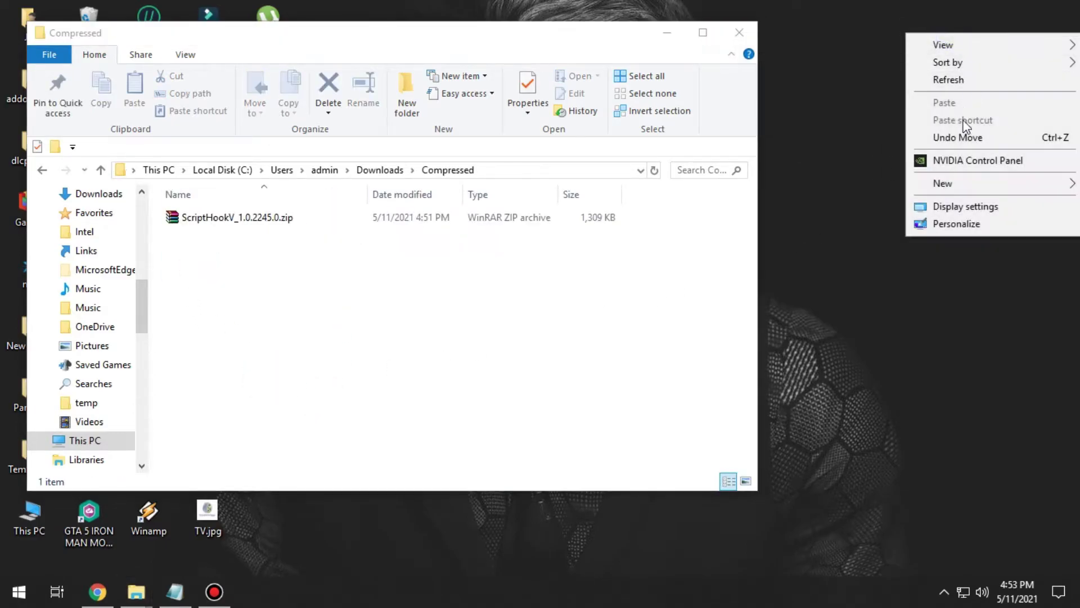
{"action": "mouse_move", "coordinate": [953, 183]}
{"action": "left_click", "coordinate": [832, 181]}
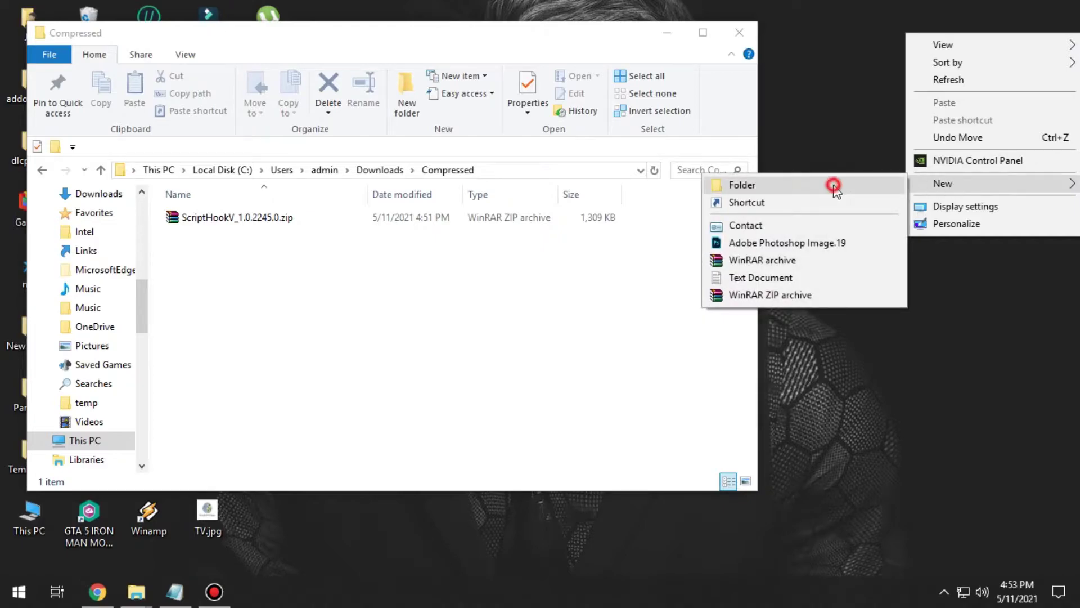
{"action": "type", "text": "M"}
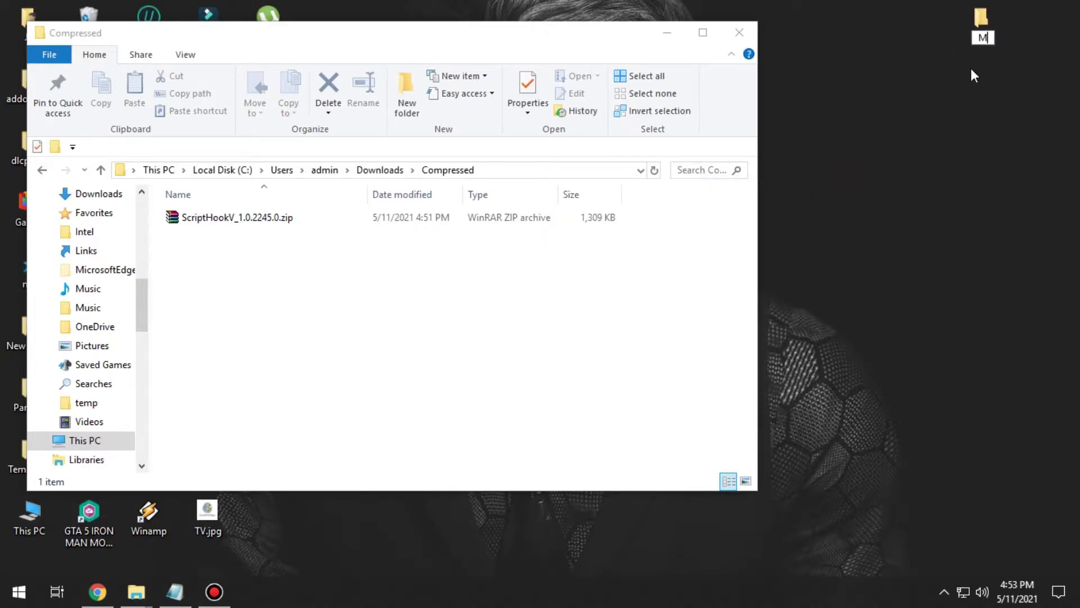
{"action": "type", "text": "oney menu"}
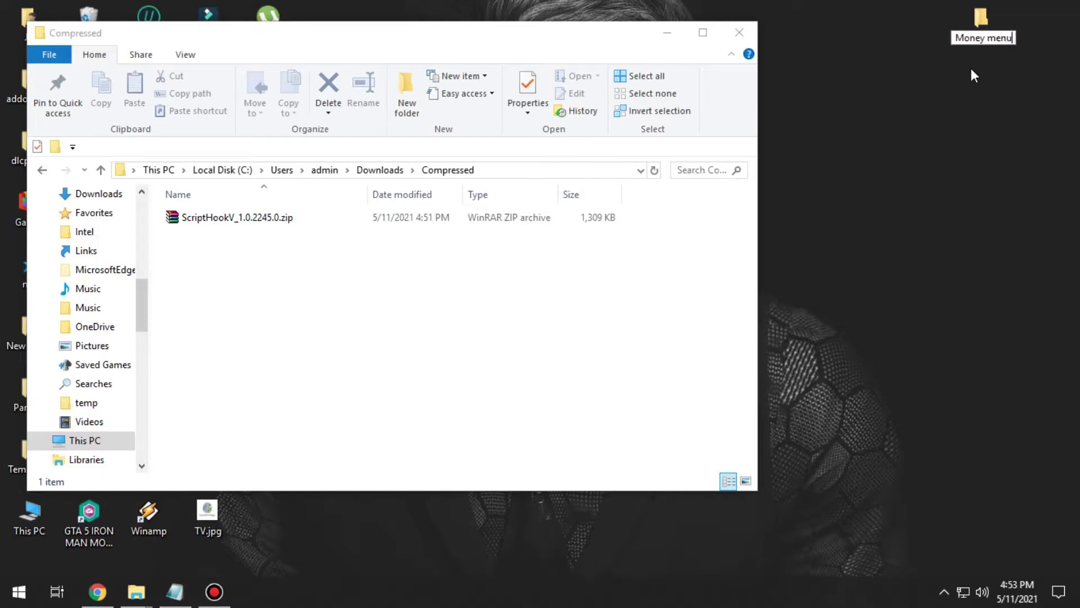
{"action": "key", "text": "Return"}
{"action": "left_click", "coordinate": [998, 111]}
Open the Money menu folder, narrow its window, and arrange it side by side with the Compressed folder window
{"action": "double_click", "coordinate": [1038, 31]}
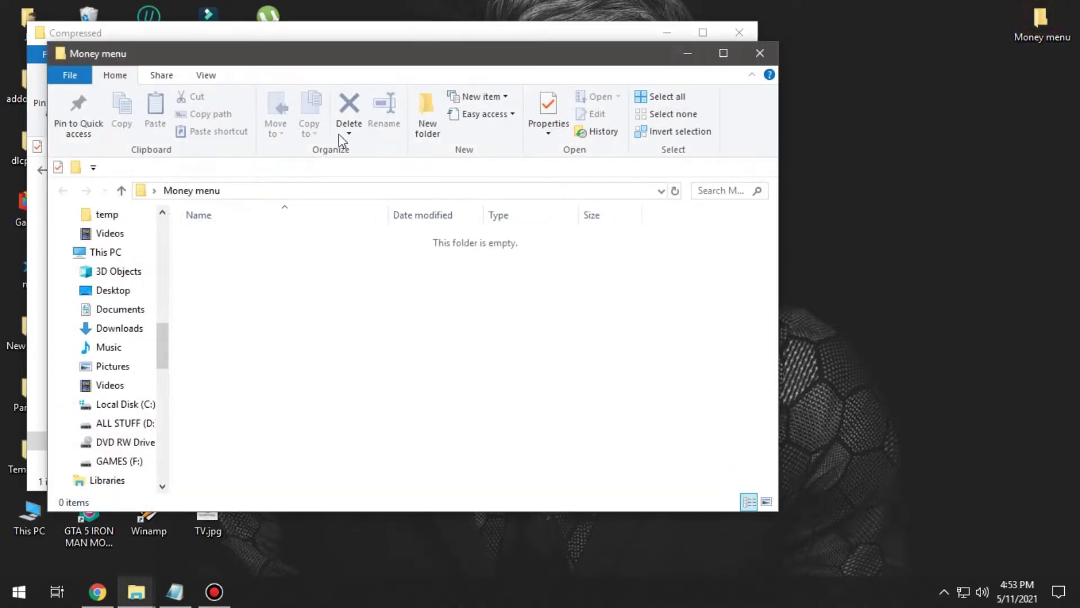
{"action": "left_click_drag", "start_coordinate": [47, 201], "coordinate": [260, 197]}
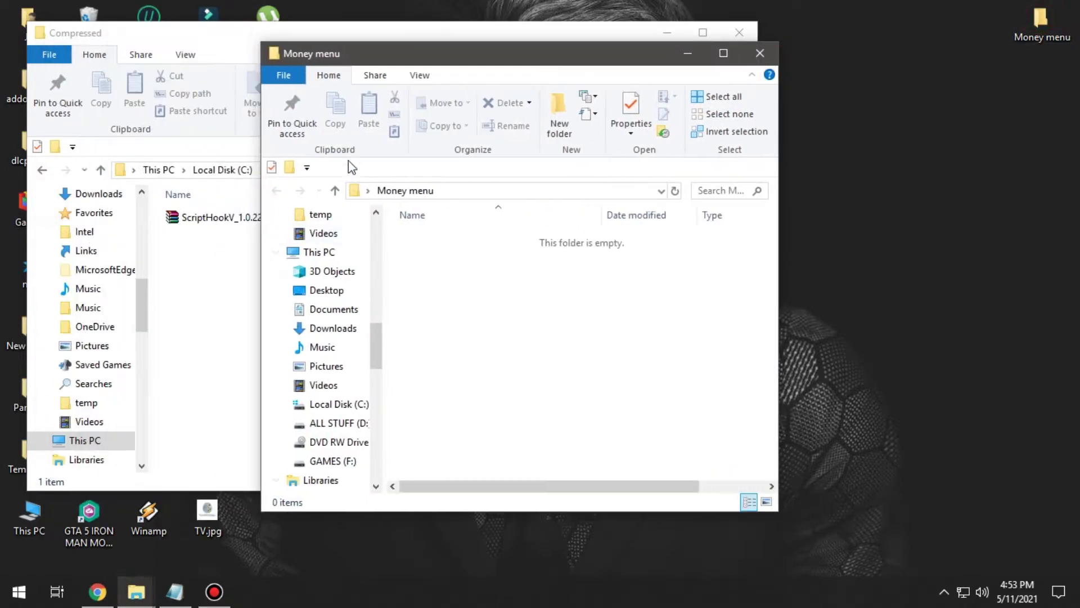
{"action": "left_click_drag", "start_coordinate": [467, 48], "coordinate": [809, 46]}
{"action": "left_click_drag", "start_coordinate": [617, 33], "coordinate": [566, 59]}
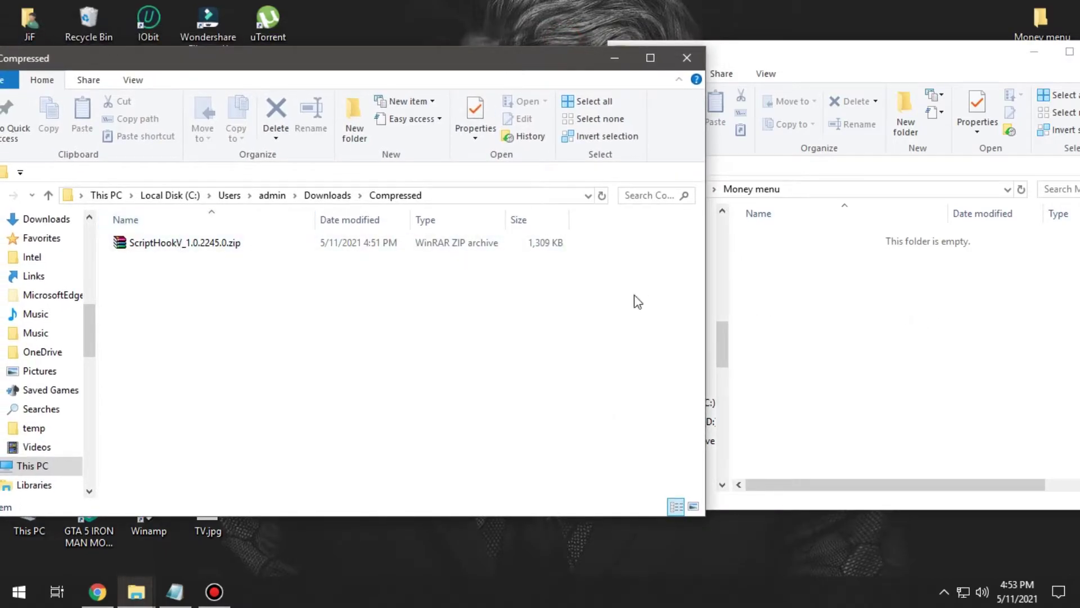
Copy the ScriptHookV part of the ScriptHookV_1.0.2245.0.zip file name without renaming the file
{"action": "right_click", "coordinate": [201, 244]}
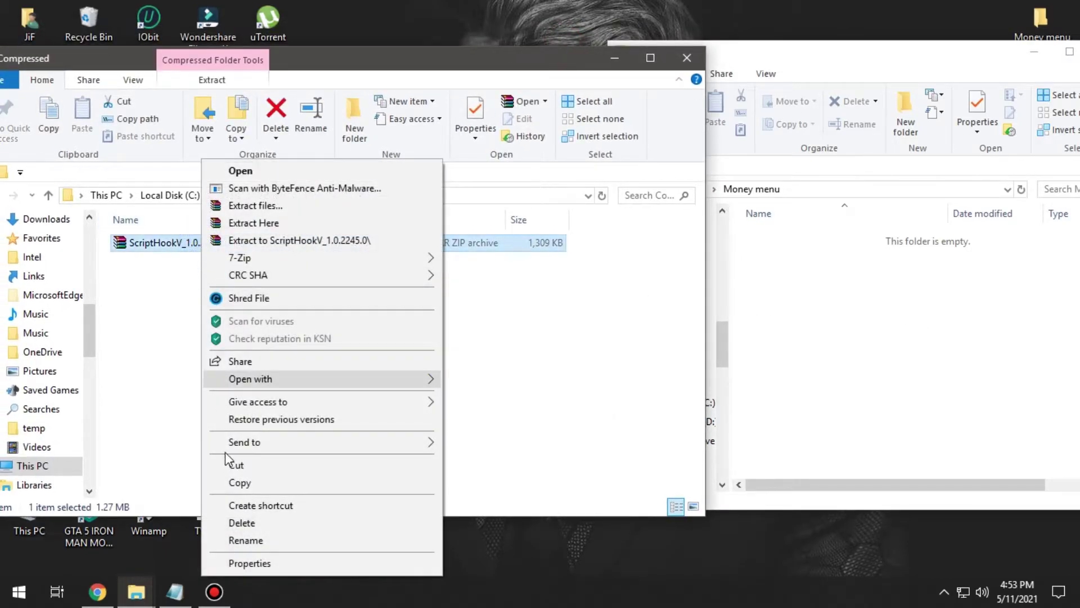
{"action": "left_click", "coordinate": [242, 540]}
{"action": "left_click", "coordinate": [181, 241]}
{"action": "left_click_drag", "start_coordinate": [181, 241], "coordinate": [124, 246]}
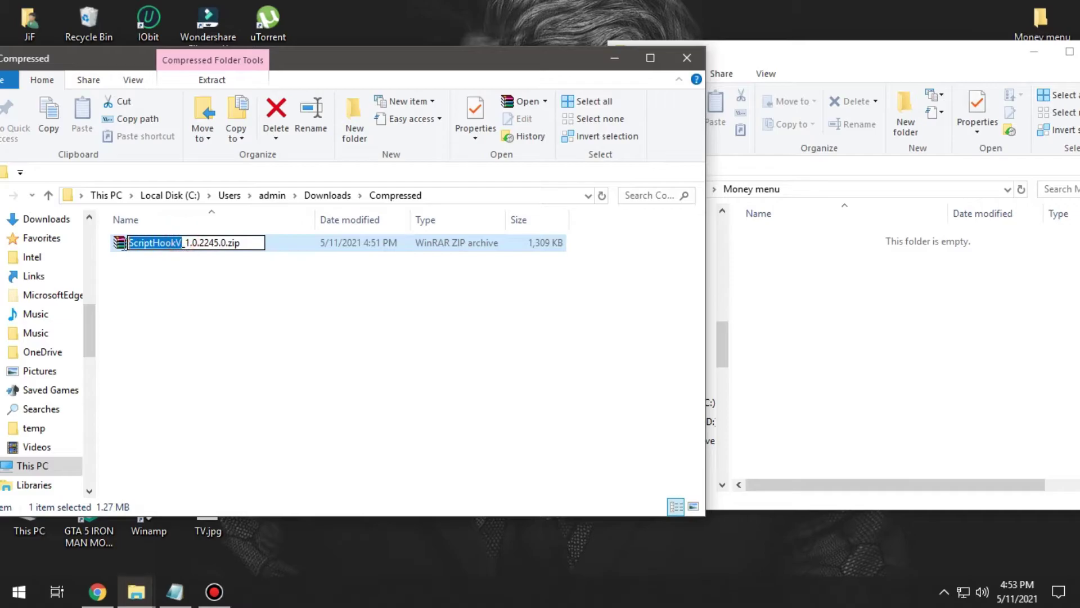
{"action": "left_click", "coordinate": [206, 288]}
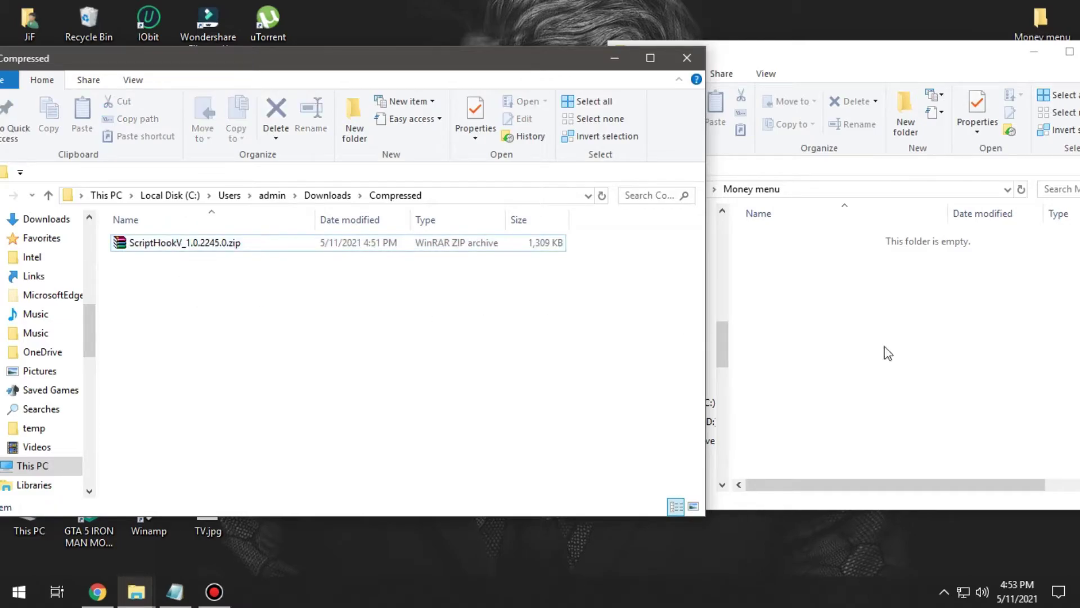
Open ScriptHookV_1.0.2245.0.zip in 7-Zip, move its window clear of the Money menu window, and enter the bin folder
{"action": "right_click", "coordinate": [212, 243]}
{"action": "mouse_move", "coordinate": [265, 261]}
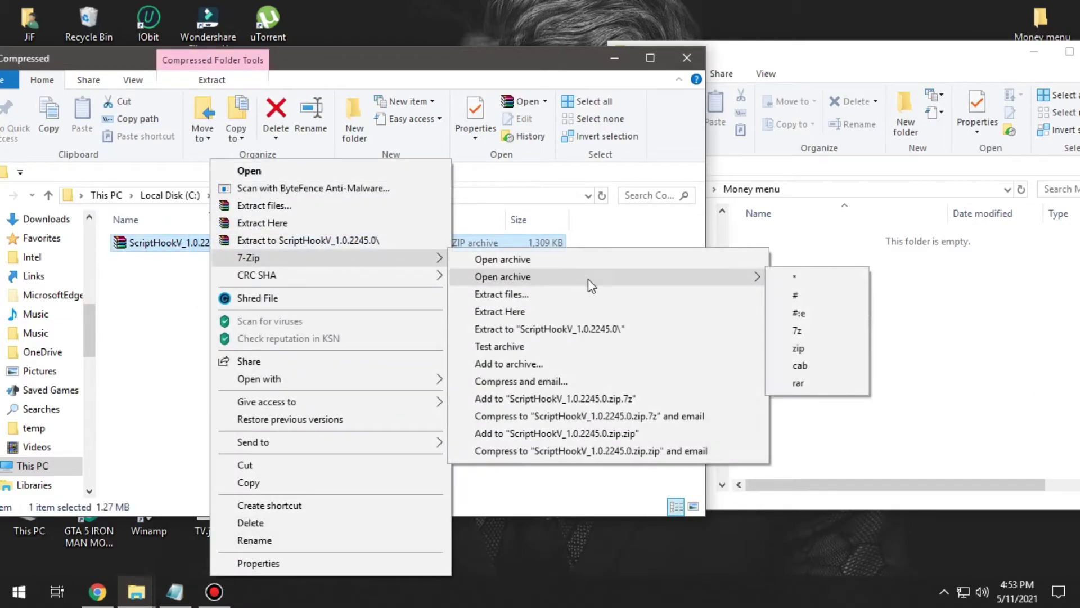
{"action": "left_click", "coordinate": [585, 261]}
{"action": "left_click_drag", "start_coordinate": [572, 215], "coordinate": [263, 180]}
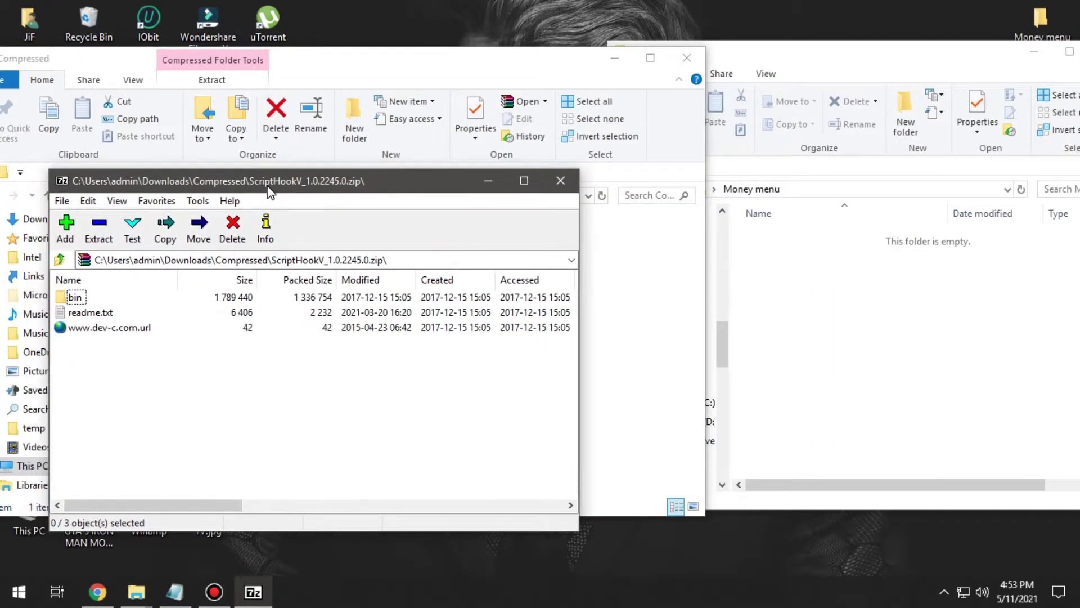
{"action": "double_click", "coordinate": [74, 298]}
Create a subfolder named ScriptHookV in the Money menu folder and open it
{"action": "left_click", "coordinate": [991, 284]}
{"action": "right_click", "coordinate": [772, 289]}
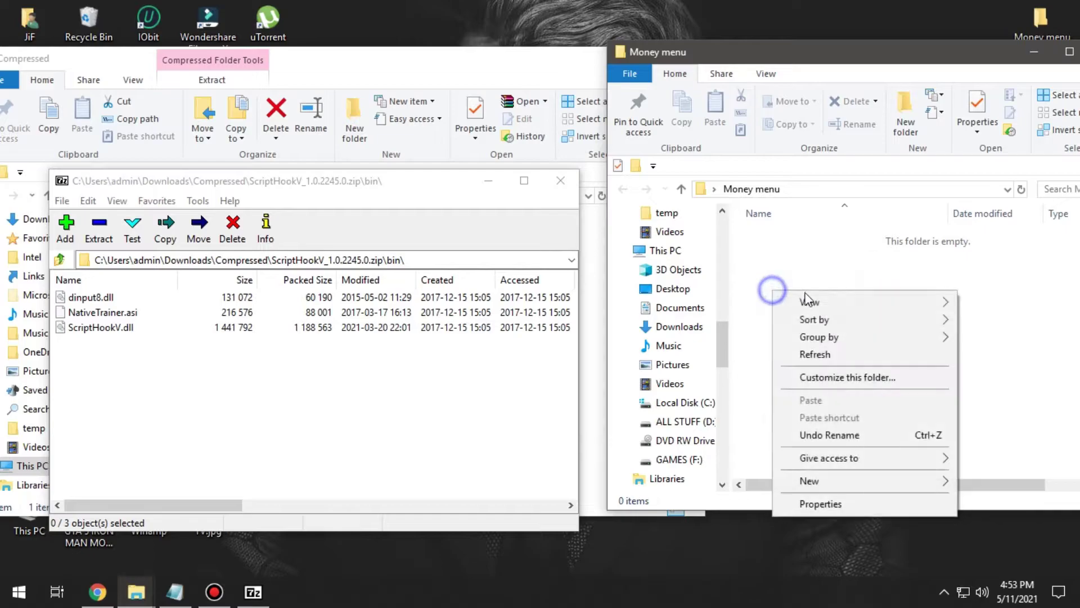
{"action": "mouse_move", "coordinate": [803, 481]}
{"action": "left_click", "coordinate": [768, 482]}
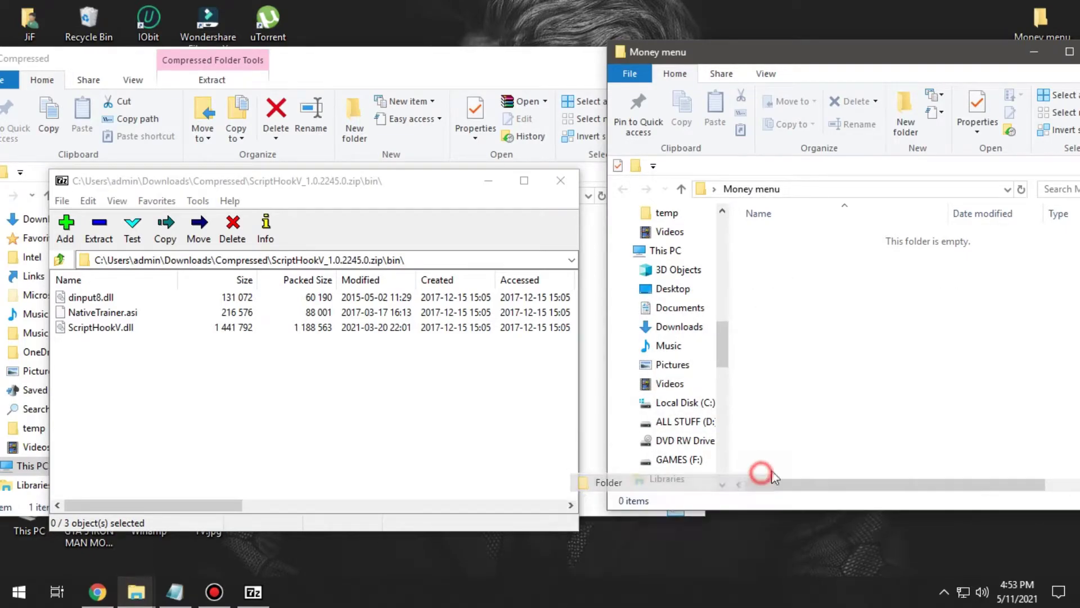
{"action": "type", "text": "ScriptHookV"}
{"action": "left_click", "coordinate": [827, 292]}
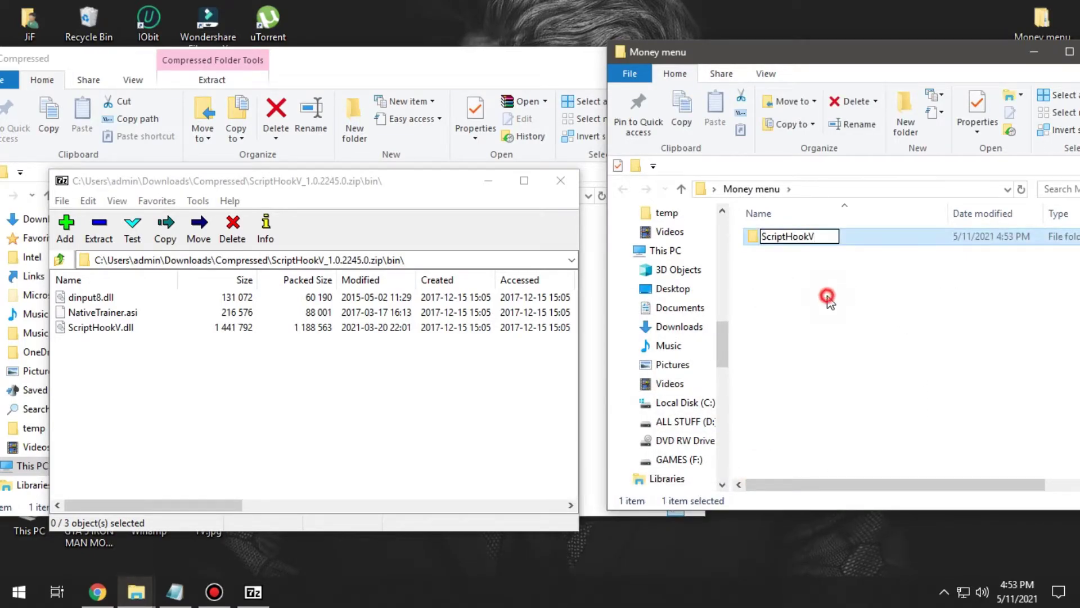
{"action": "left_click", "coordinate": [819, 240]}
{"action": "double_click", "coordinate": [818, 236]}
Extract dinput8.dll, NativeTrainer.asi and ScriptHookV.dll into the ScriptHookV folder, then return to Money menu and close the archive
{"action": "left_click_drag", "start_coordinate": [87, 386], "coordinate": [99, 295]}
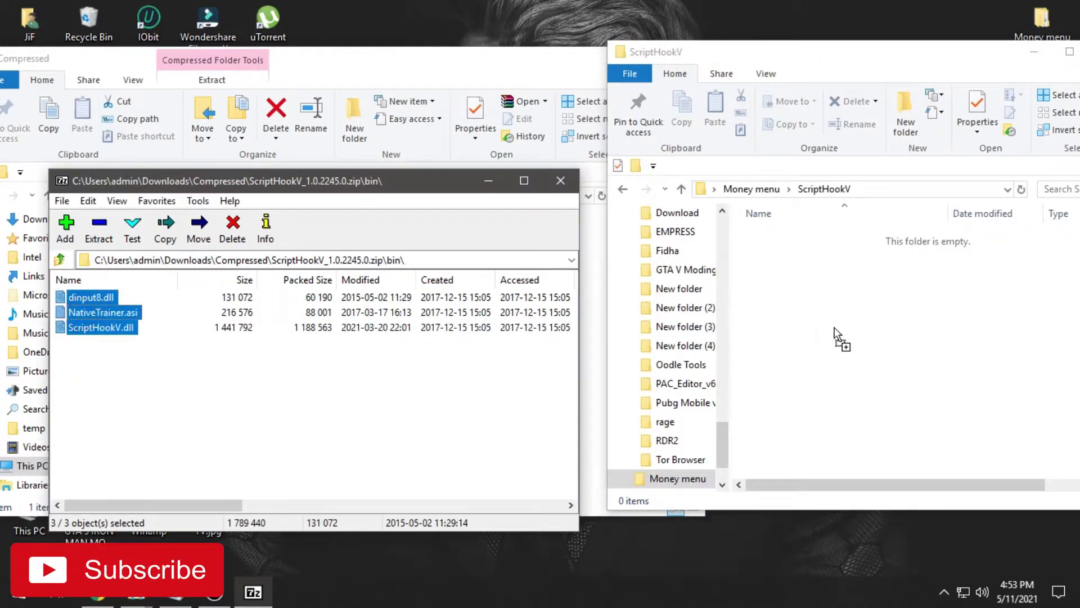
{"action": "left_click_drag", "start_coordinate": [827, 334], "coordinate": [832, 335]}
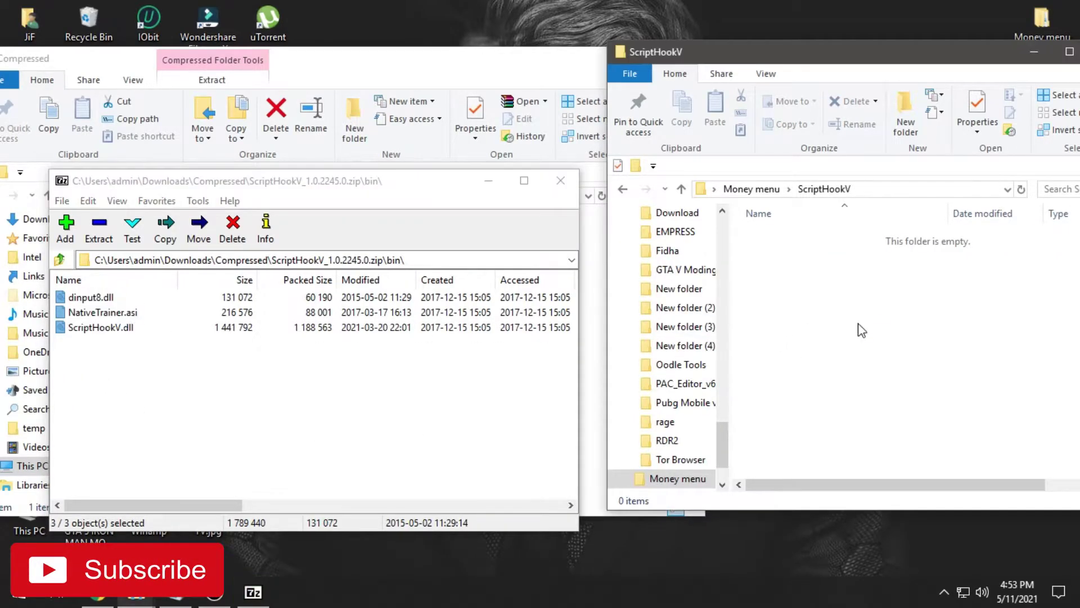
{"action": "left_click", "coordinate": [622, 193]}
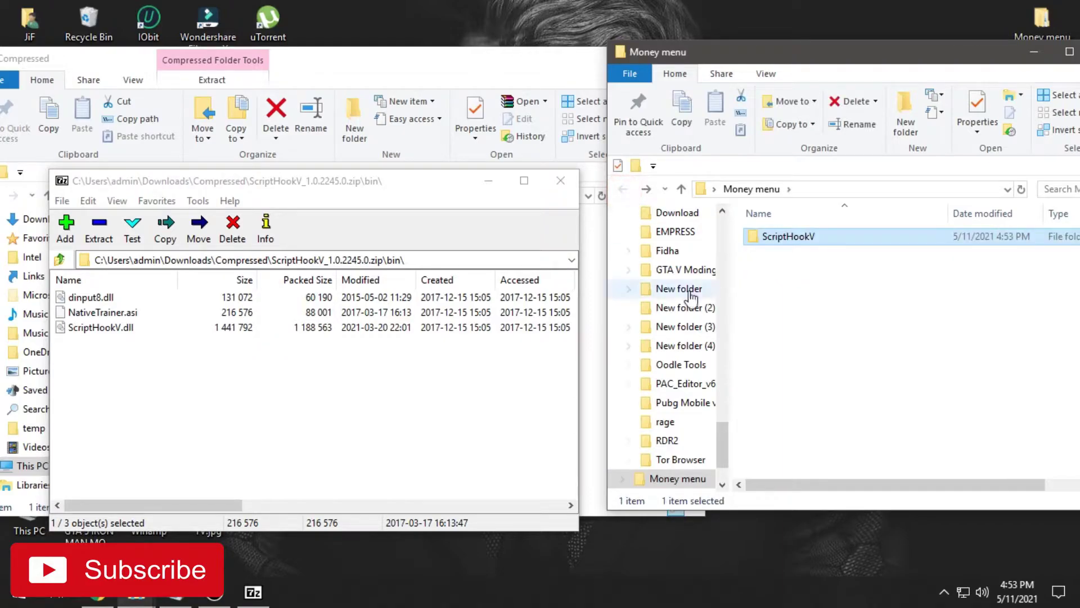
{"action": "left_click", "coordinate": [560, 180]}
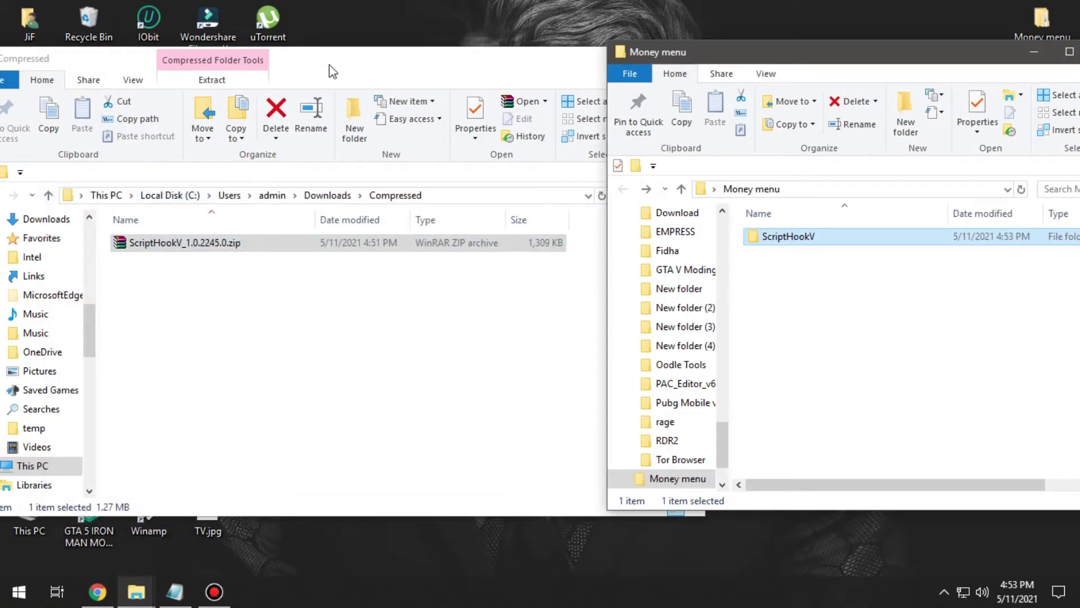
Return from Compressed to Downloads and copy the base name of ScriptHookVDotNet.zip without renaming the file
{"action": "left_click_drag", "start_coordinate": [332, 71], "coordinate": [365, 69]}
{"action": "left_click", "coordinate": [23, 193]}
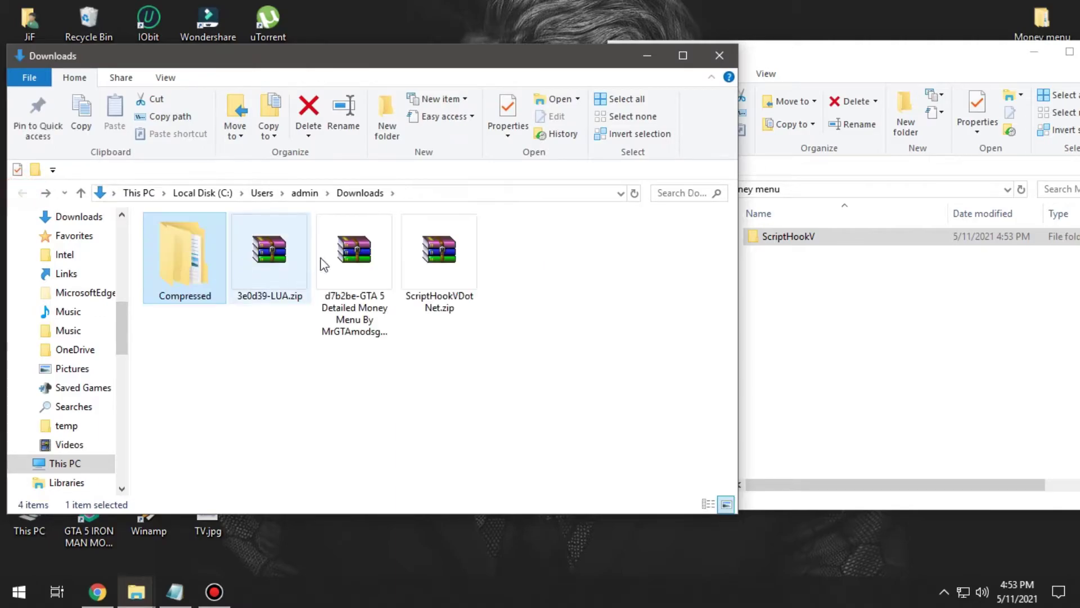
{"action": "left_click", "coordinate": [470, 281]}
{"action": "right_click", "coordinate": [470, 281]}
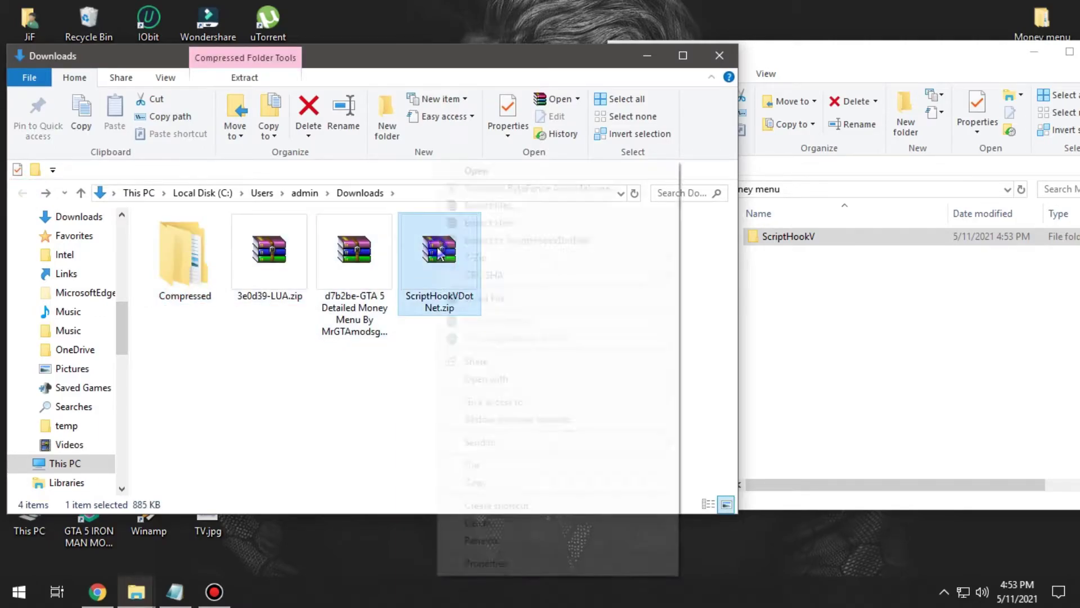
{"action": "left_click", "coordinate": [475, 541]}
{"action": "key", "text": "ctrl+c"}
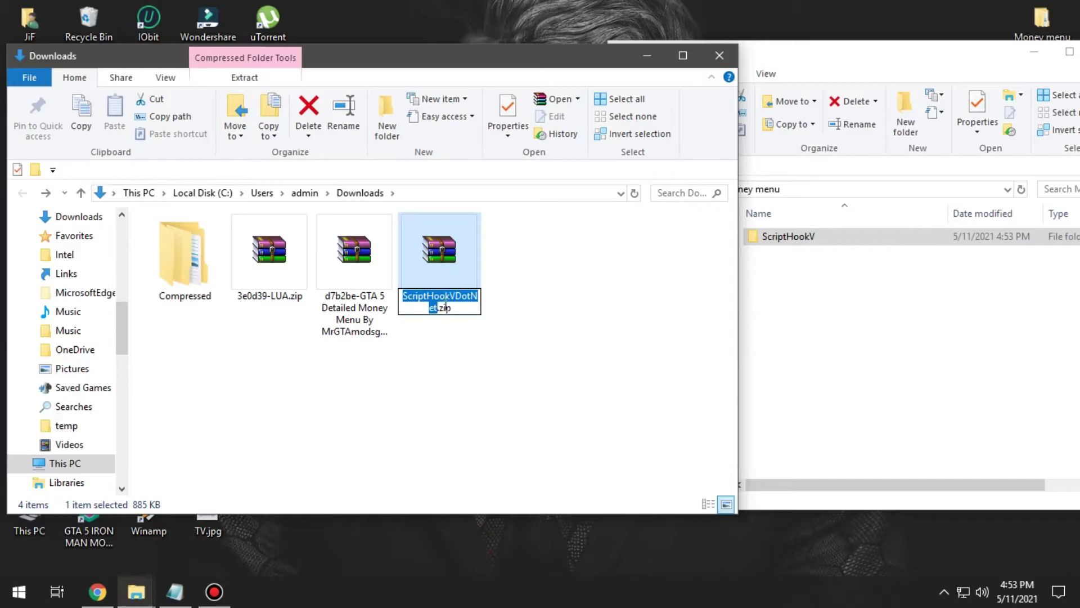
{"action": "left_click", "coordinate": [443, 389]}
Create a subfolder named ScriptHookVDotNet in the Money menu folder using the copied name, and open it
{"action": "right_click", "coordinate": [842, 324]}
{"action": "mouse_move", "coordinate": [875, 515]}
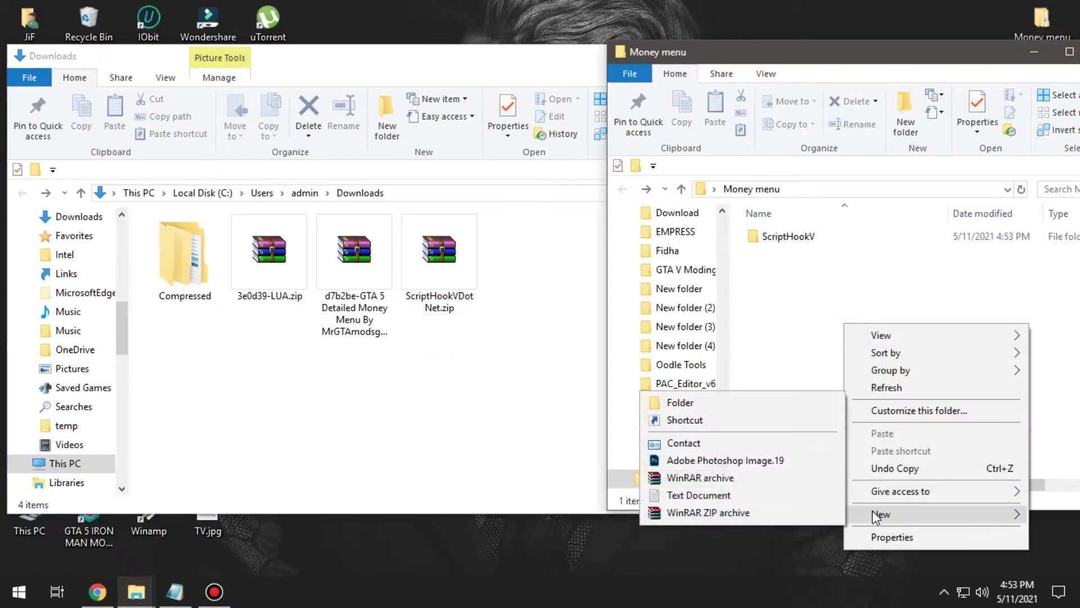
{"action": "left_click", "coordinate": [675, 403]}
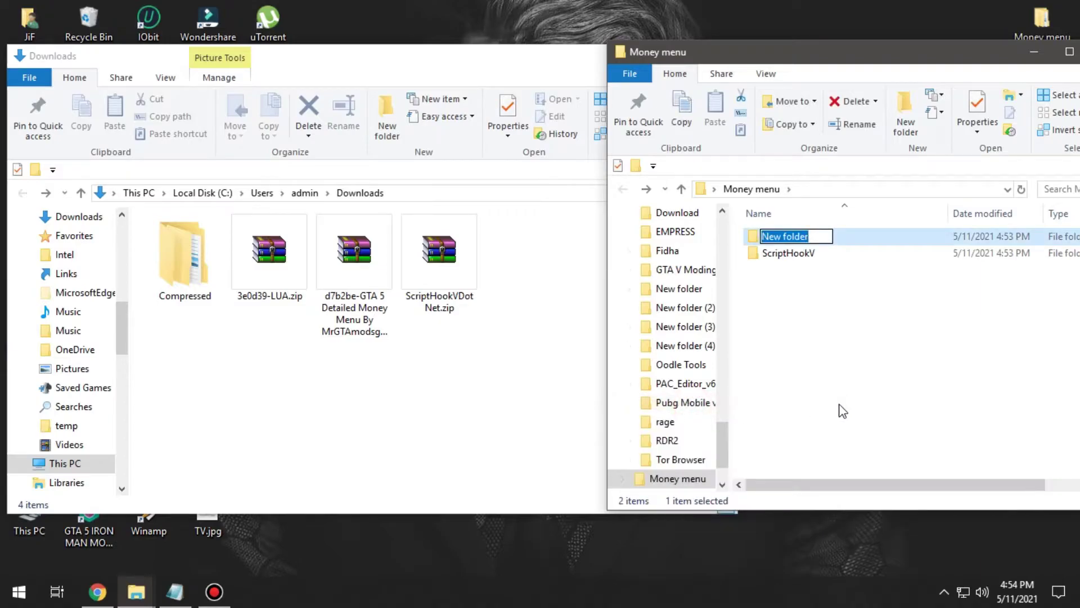
{"action": "key", "text": "ctrl+v"}
{"action": "left_click", "coordinate": [845, 391]}
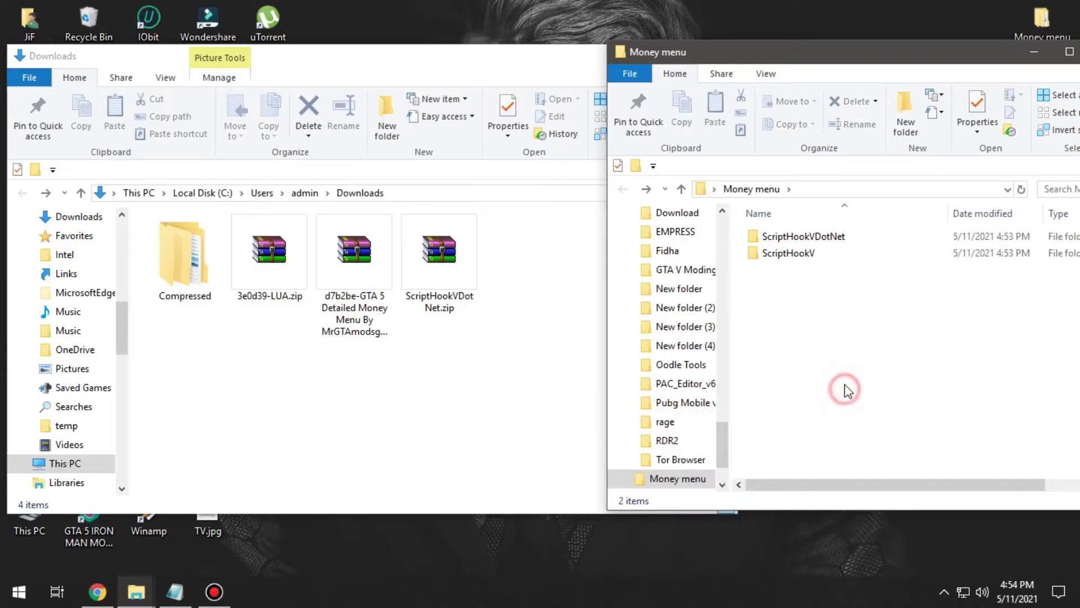
{"action": "double_click", "coordinate": [810, 237]}
Extract the six ScriptHookVDotNet asi, ini, dll and xml files from ScriptHookVDotNet.zip into the new folder, then close the archive
{"action": "right_click", "coordinate": [450, 265]}
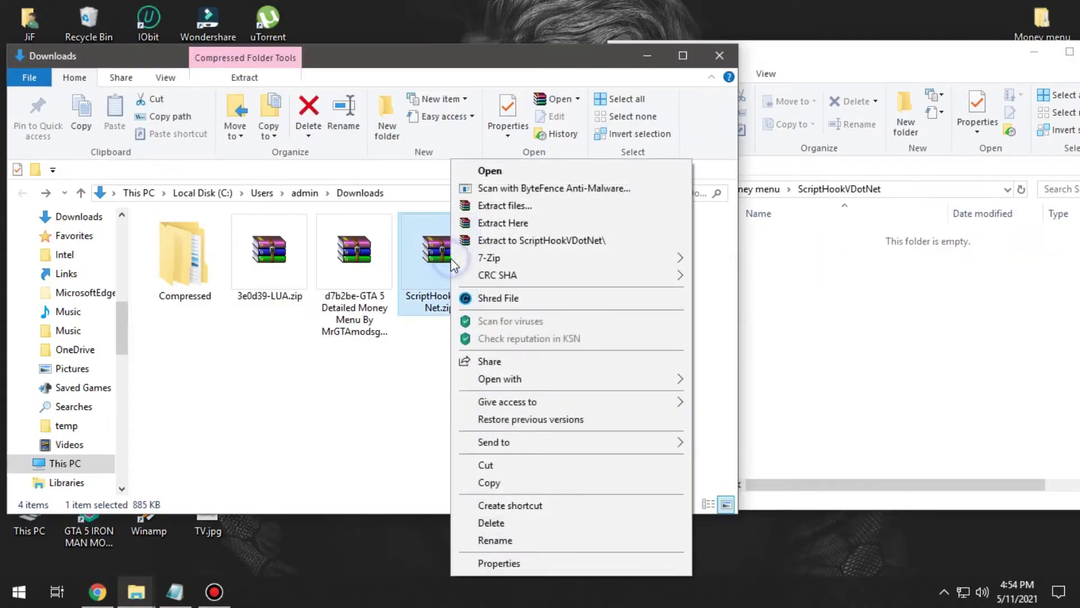
{"action": "mouse_move", "coordinate": [477, 270]}
{"action": "left_click", "coordinate": [731, 260]}
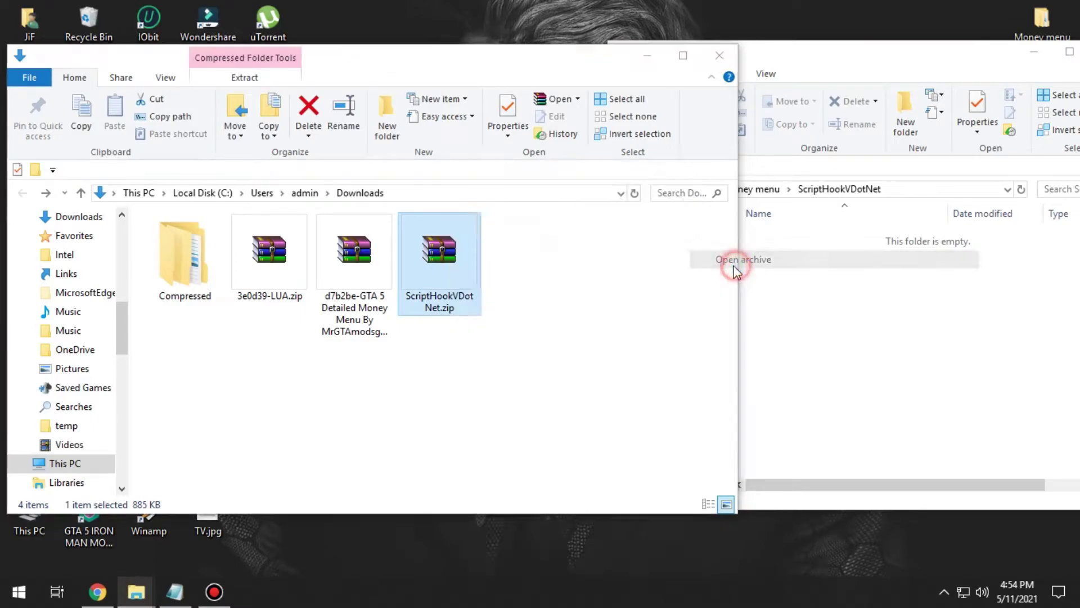
{"action": "left_click_drag", "start_coordinate": [103, 437], "coordinate": [160, 333]}
{"action": "left_click_drag", "start_coordinate": [124, 372], "coordinate": [198, 374]}
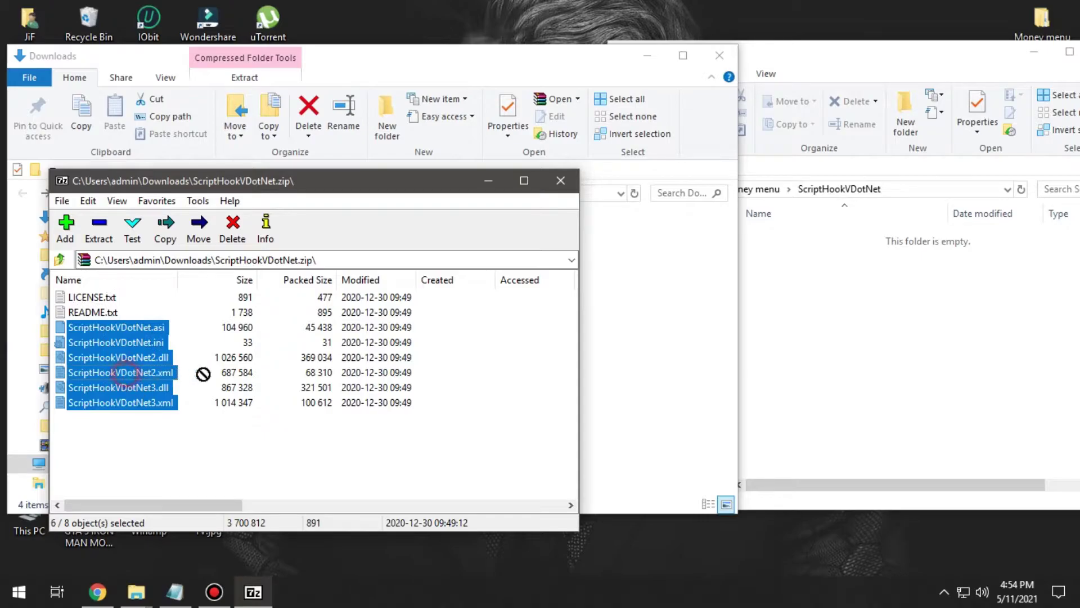
{"action": "left_click", "coordinate": [856, 412]}
{"action": "left_click", "coordinate": [620, 190]}
{"action": "left_click", "coordinate": [808, 362]}
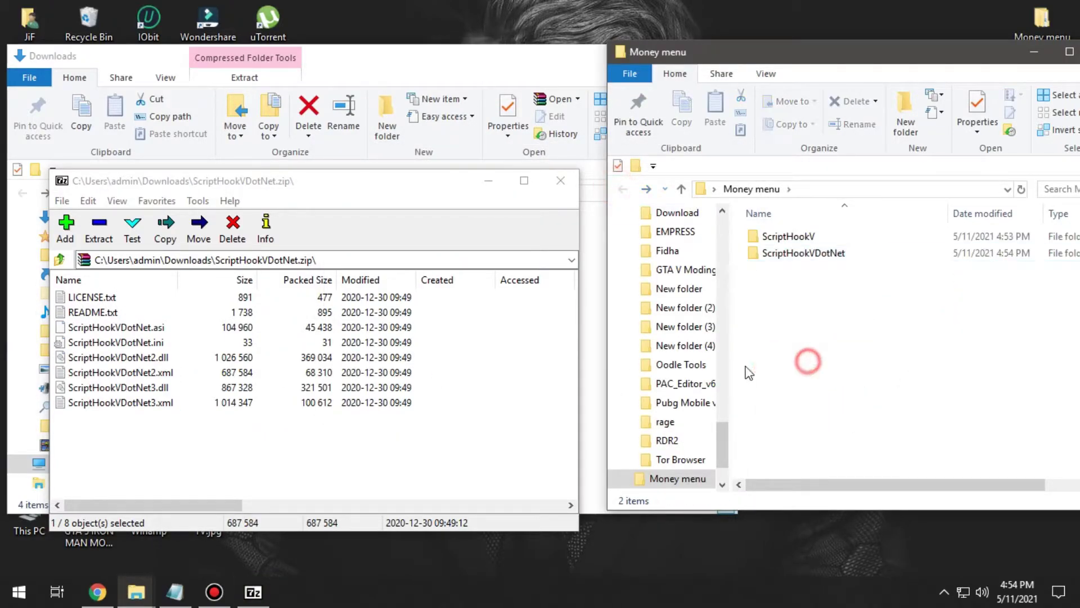
{"action": "left_click", "coordinate": [561, 180]}
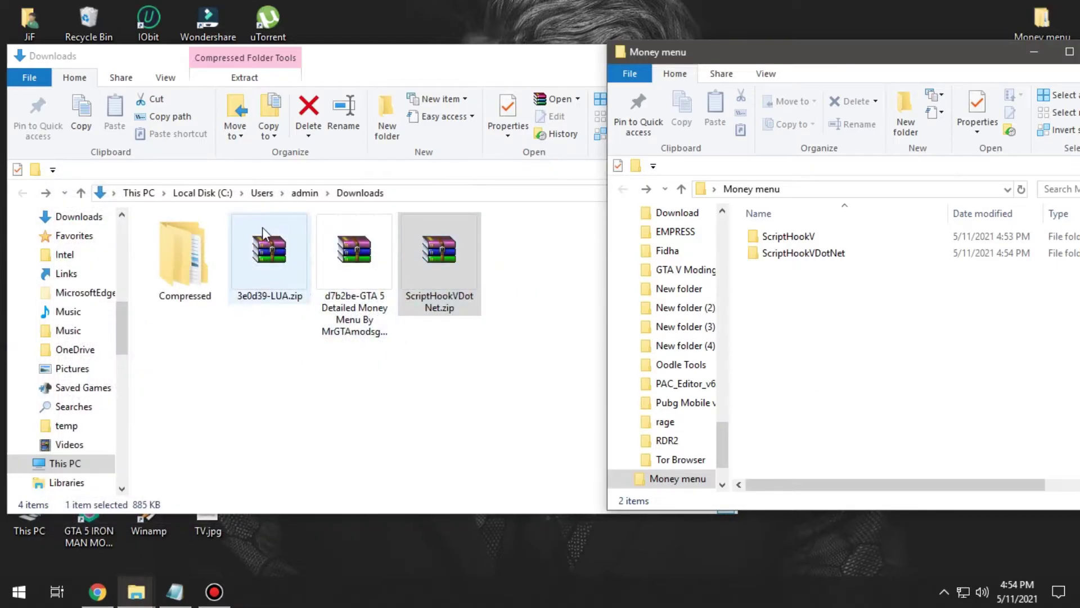
{"action": "left_click", "coordinate": [268, 254]}
{"action": "right_click", "coordinate": [268, 256]}
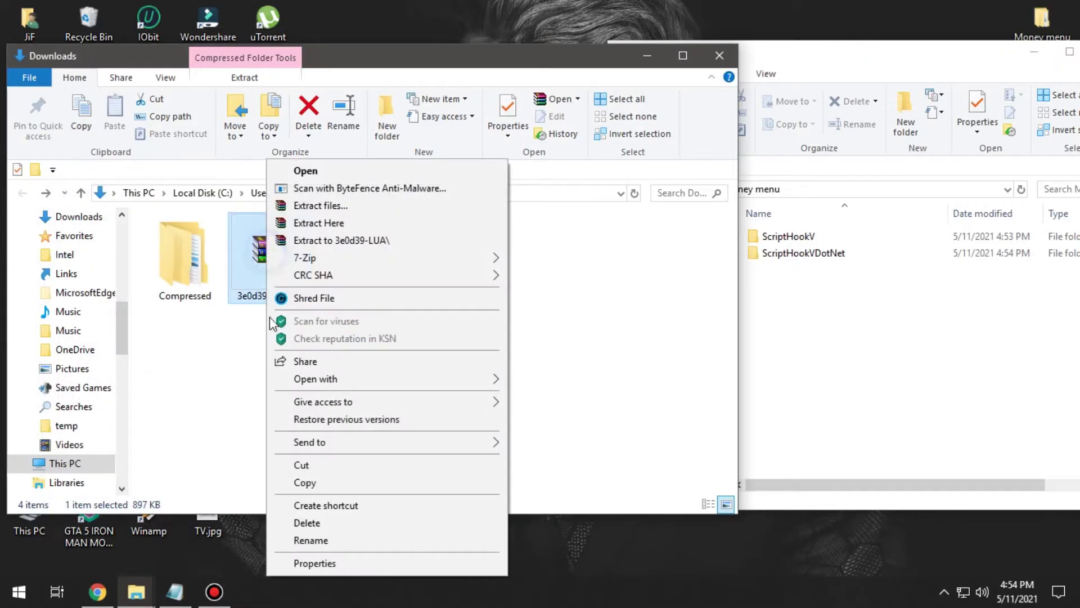
{"action": "mouse_move", "coordinate": [310, 260]}
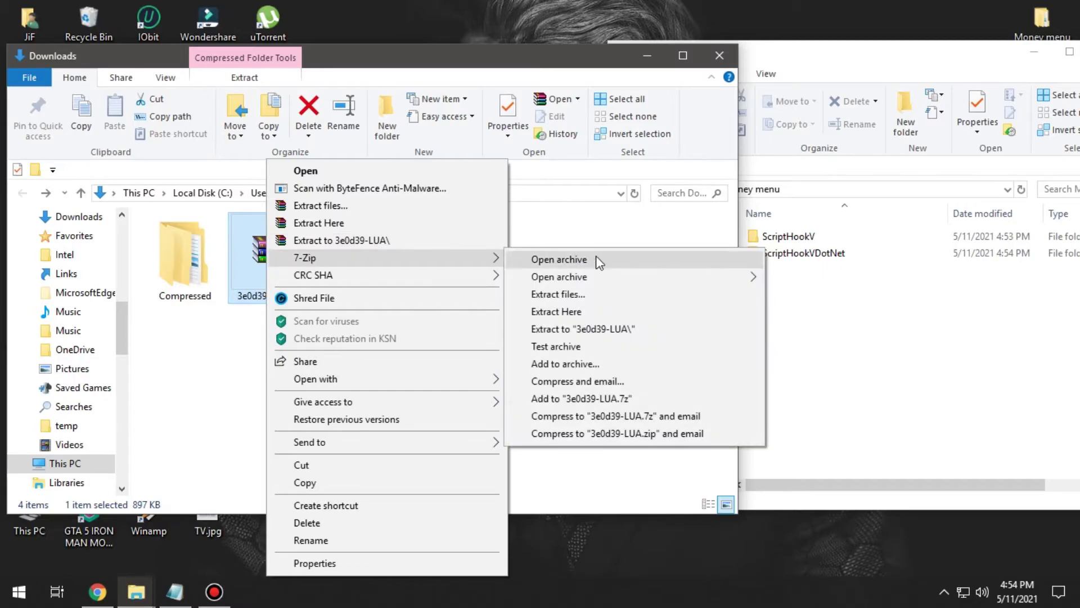
{"action": "left_click", "coordinate": [597, 259]}
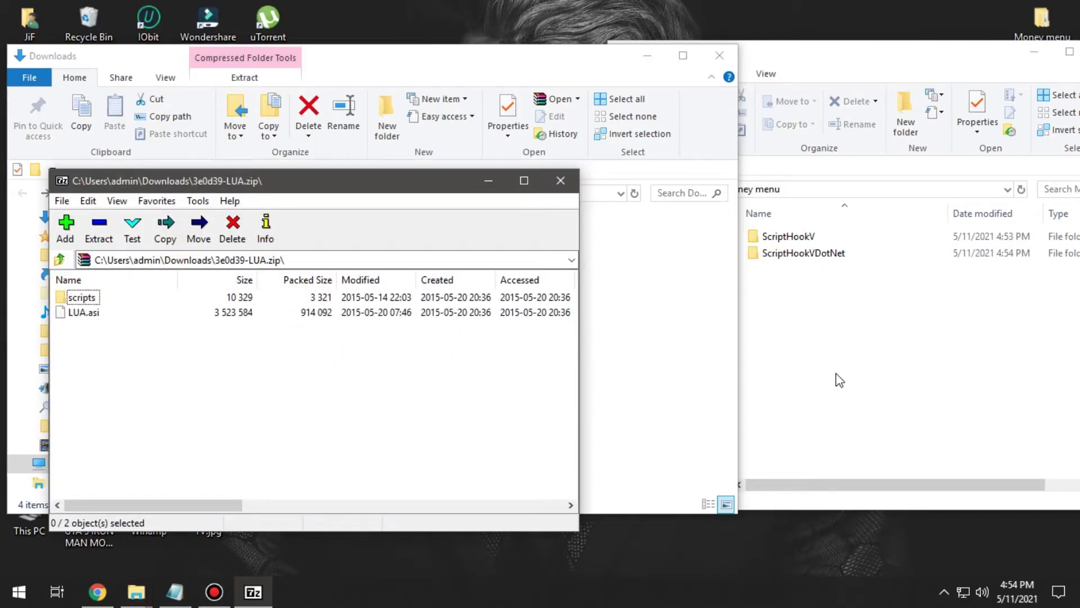
{"action": "left_click", "coordinate": [832, 312]}
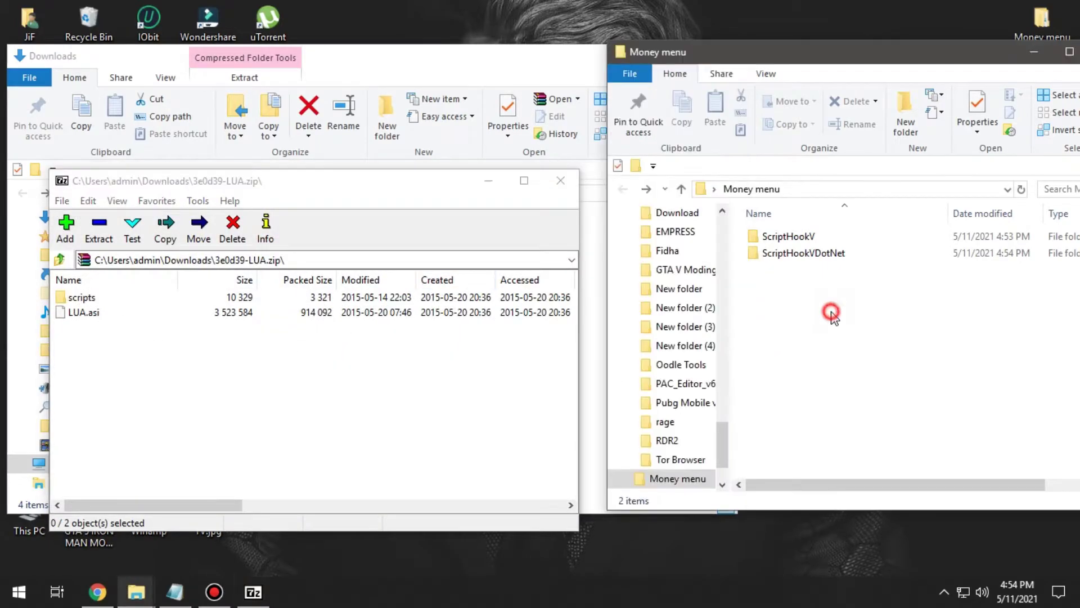
{"action": "left_click", "coordinate": [560, 181]}
Close the 3e0d39-LUA.zip archive, create a subfolder named Lua in the Money menu folder, and open it
{"action": "left_click", "coordinate": [265, 248]}
{"action": "right_click", "coordinate": [268, 263]}
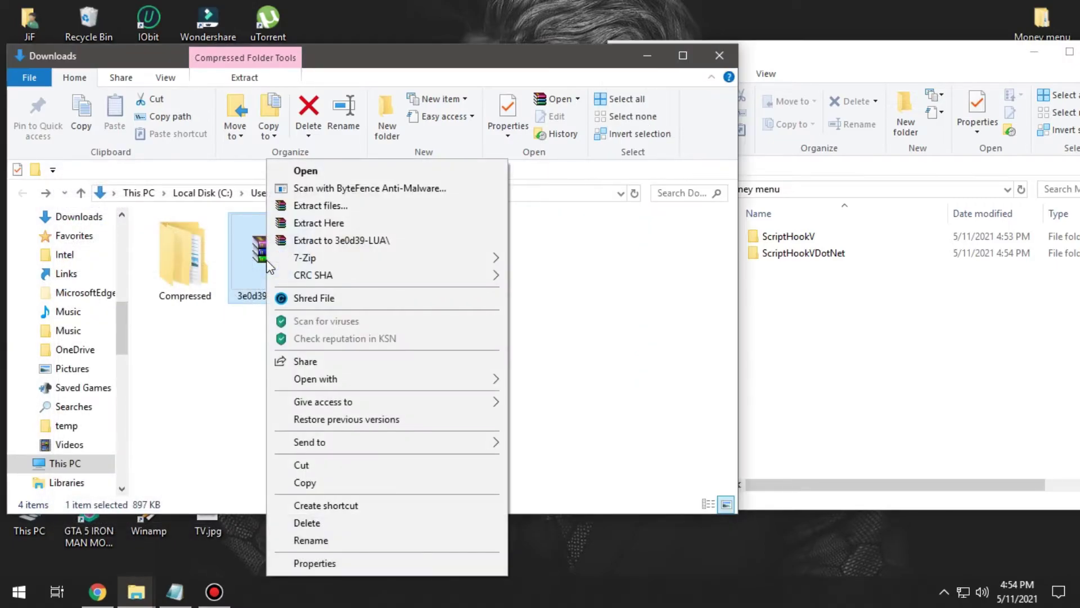
{"action": "right_click", "coordinate": [871, 372]}
{"action": "mouse_move", "coordinate": [910, 339]}
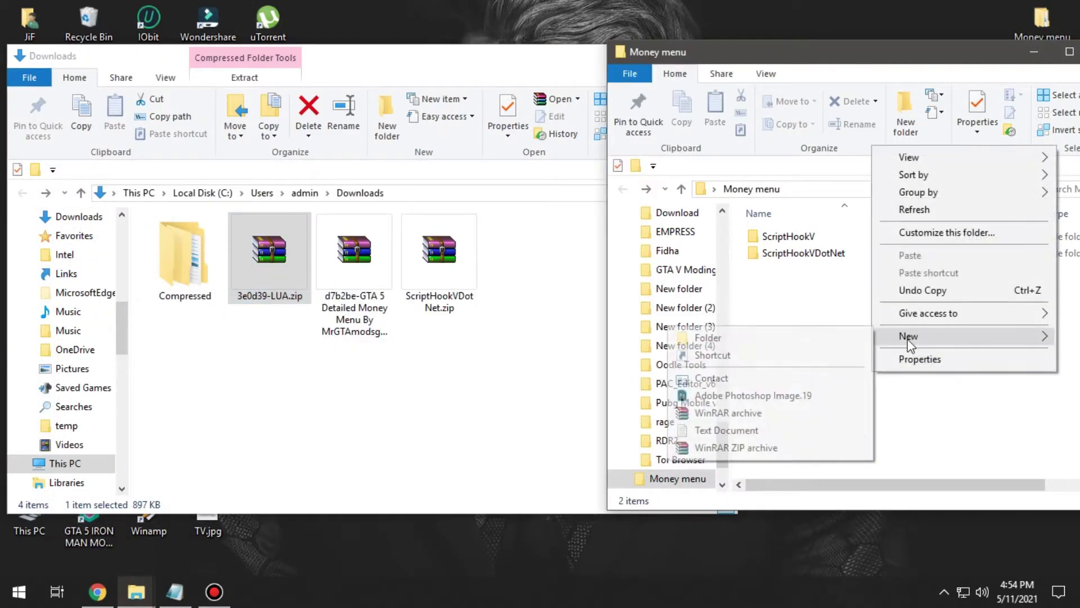
{"action": "left_click", "coordinate": [810, 340]}
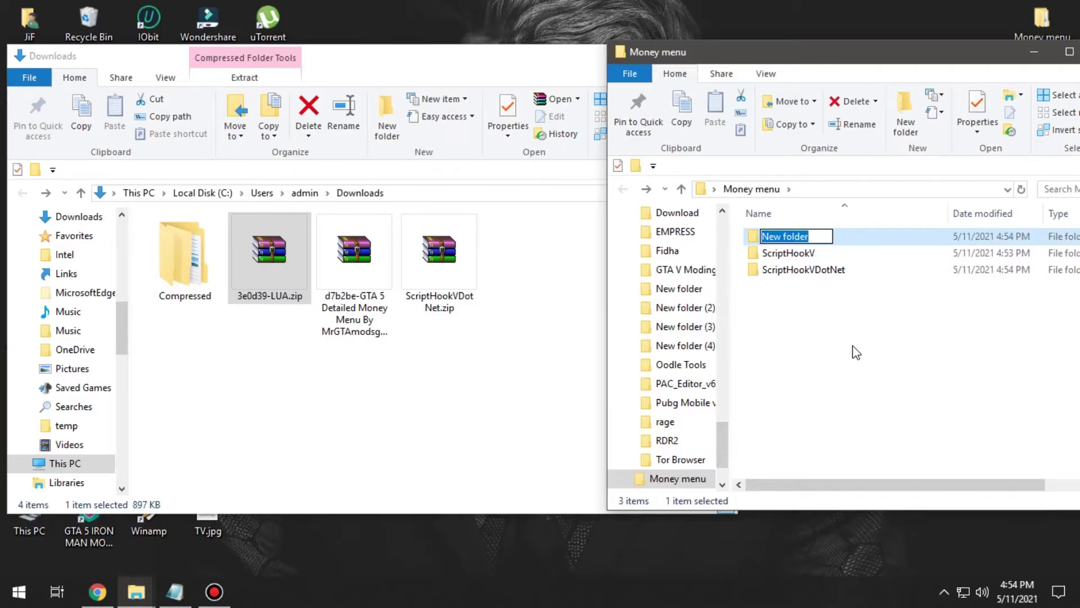
{"action": "type", "text": "L"}
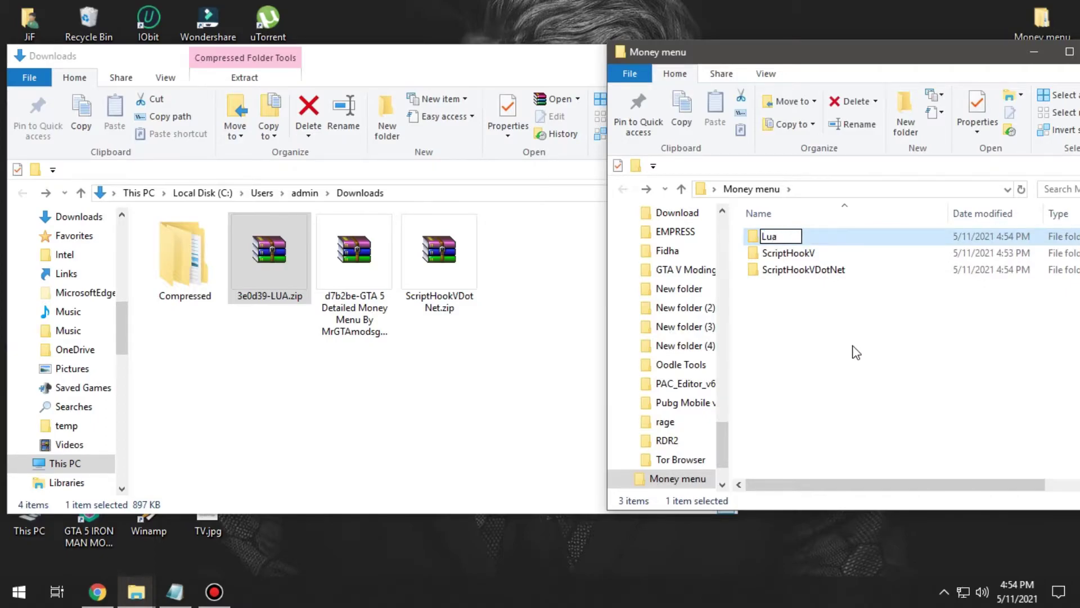
{"action": "type", "text": "ua"}
{"action": "left_click", "coordinate": [855, 349]}
{"action": "double_click", "coordinate": [768, 235]}
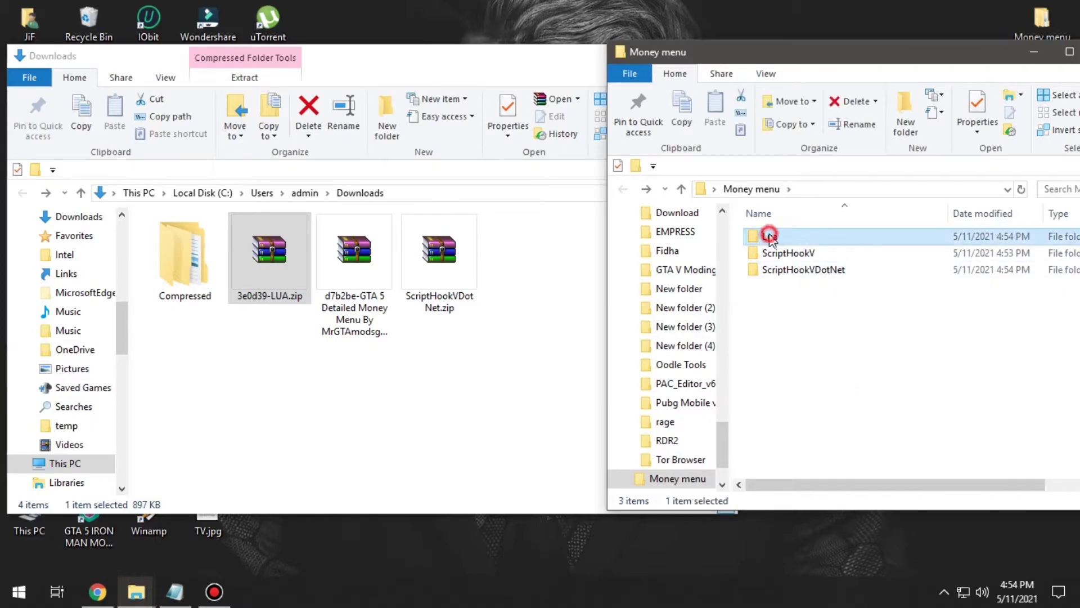
Extract the scripts folder and LUA.asi from 3e0d39-LUA.zip into Lua, then return to Money menu and close the archive
{"action": "right_click", "coordinate": [301, 279]}
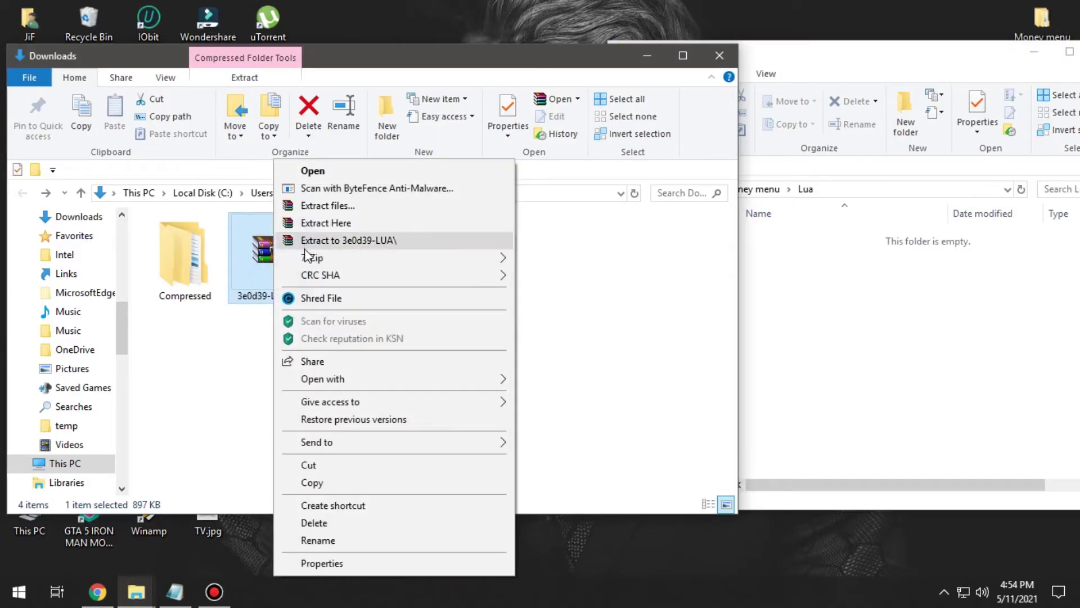
{"action": "mouse_move", "coordinate": [448, 258]}
{"action": "left_click", "coordinate": [556, 258]}
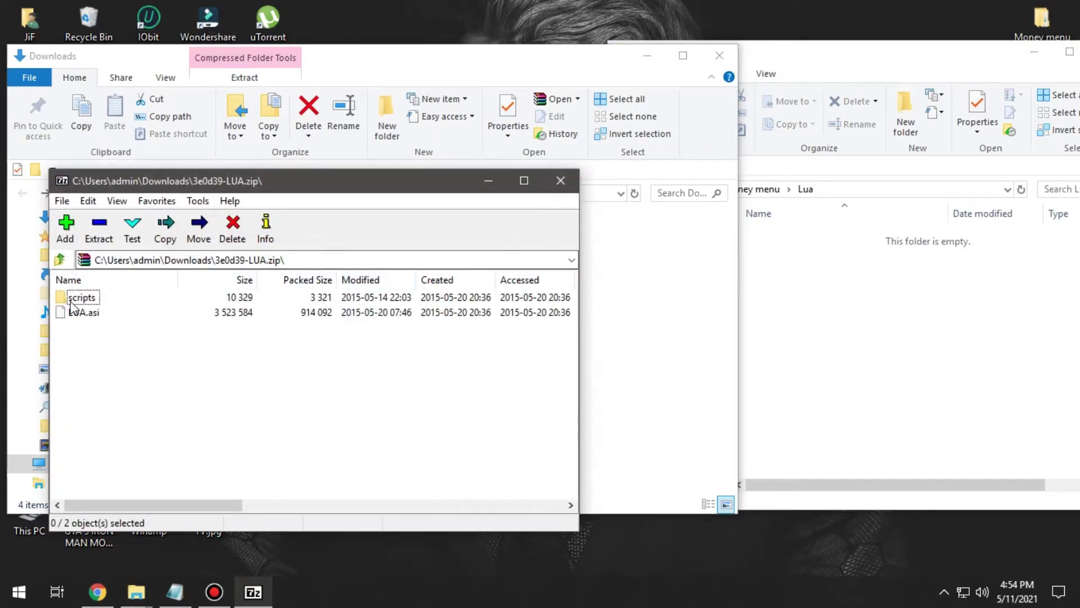
{"action": "left_click_drag", "start_coordinate": [81, 332], "coordinate": [79, 304]}
{"action": "left_click_drag", "start_coordinate": [503, 330], "coordinate": [814, 342]}
{"action": "left_click", "coordinate": [621, 189]}
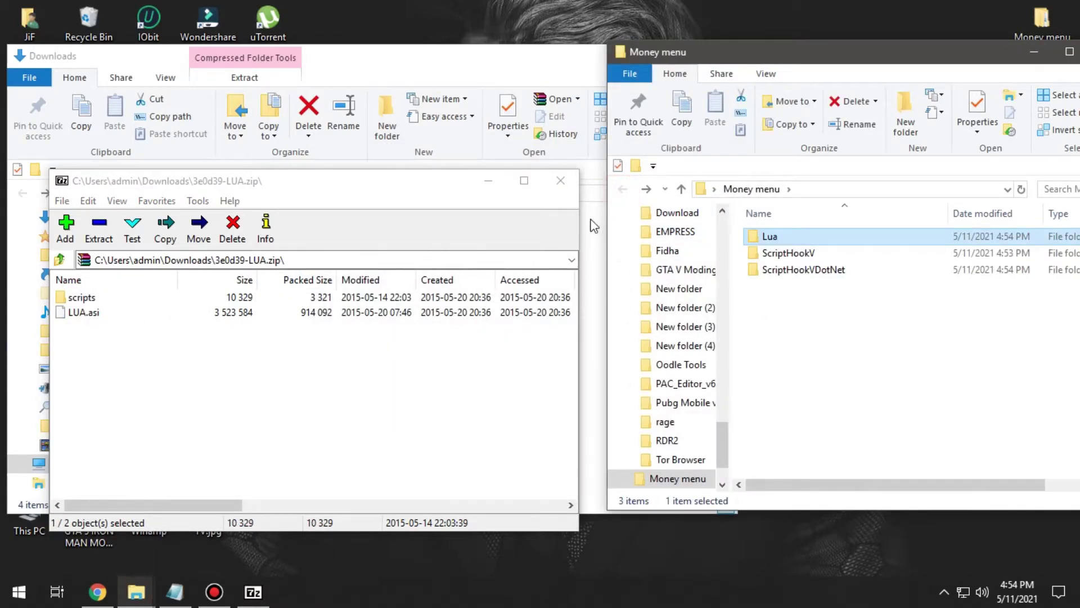
{"action": "left_click", "coordinate": [560, 180]}
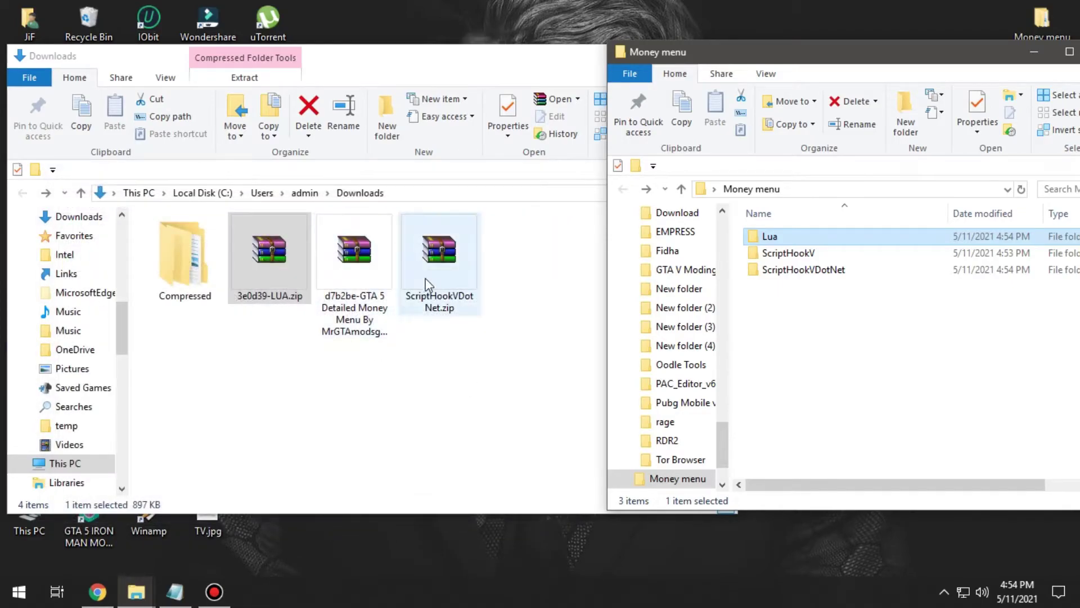
Extract the GTA 5 Detailed Money Menu folder from its d7b2be zip archive into Money menu, then close the archive
{"action": "left_click", "coordinate": [368, 276]}
{"action": "right_click", "coordinate": [337, 288]}
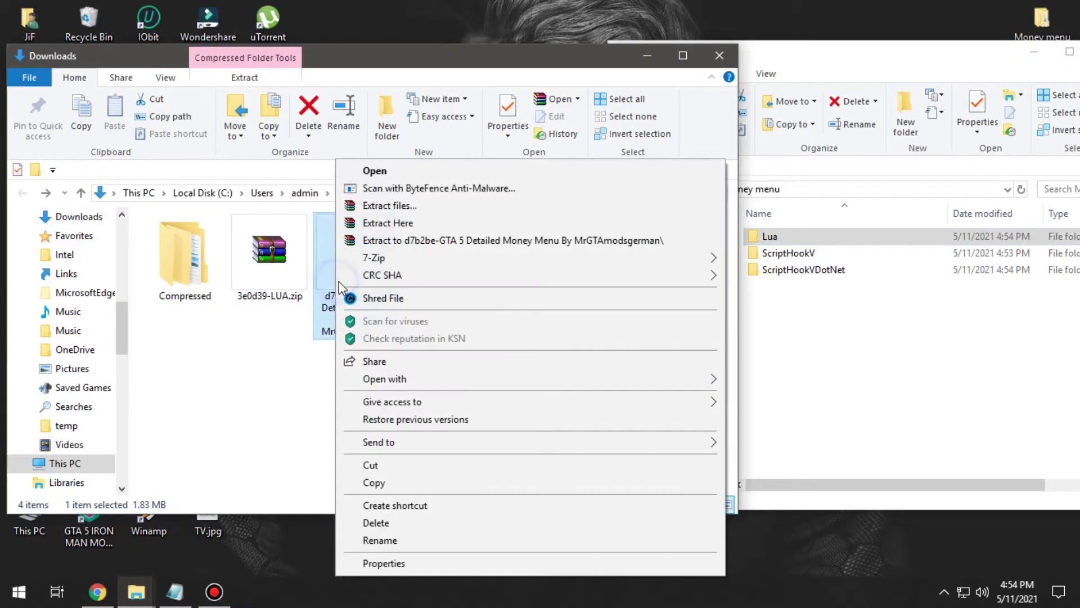
{"action": "mouse_move", "coordinate": [383, 257]}
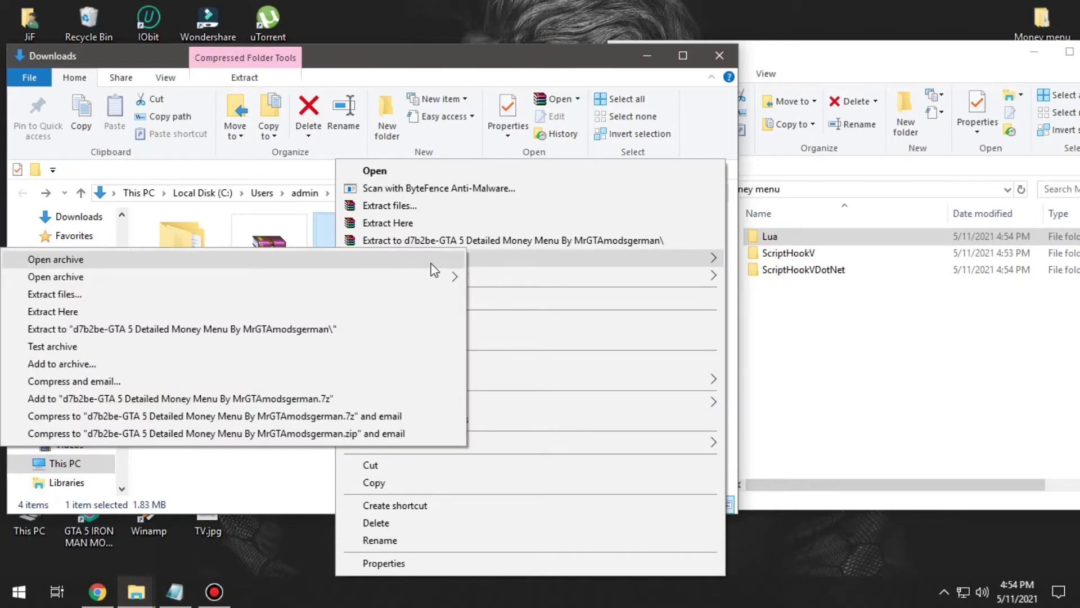
{"action": "left_click", "coordinate": [437, 262]}
{"action": "left_click_drag", "start_coordinate": [109, 307], "coordinate": [730, 363]}
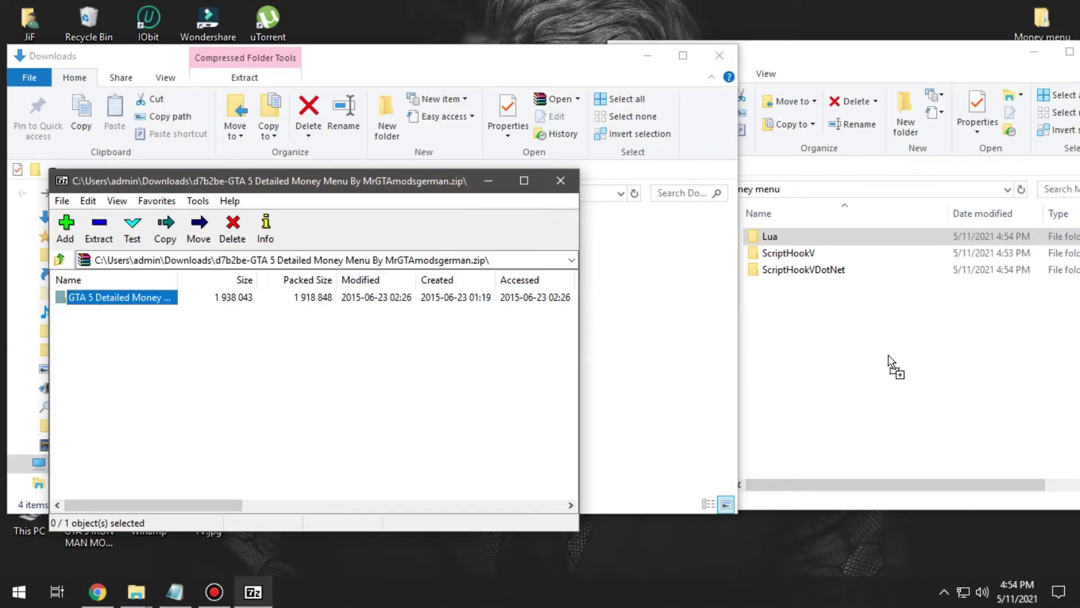
{"action": "left_click_drag", "start_coordinate": [891, 366], "coordinate": [886, 363]}
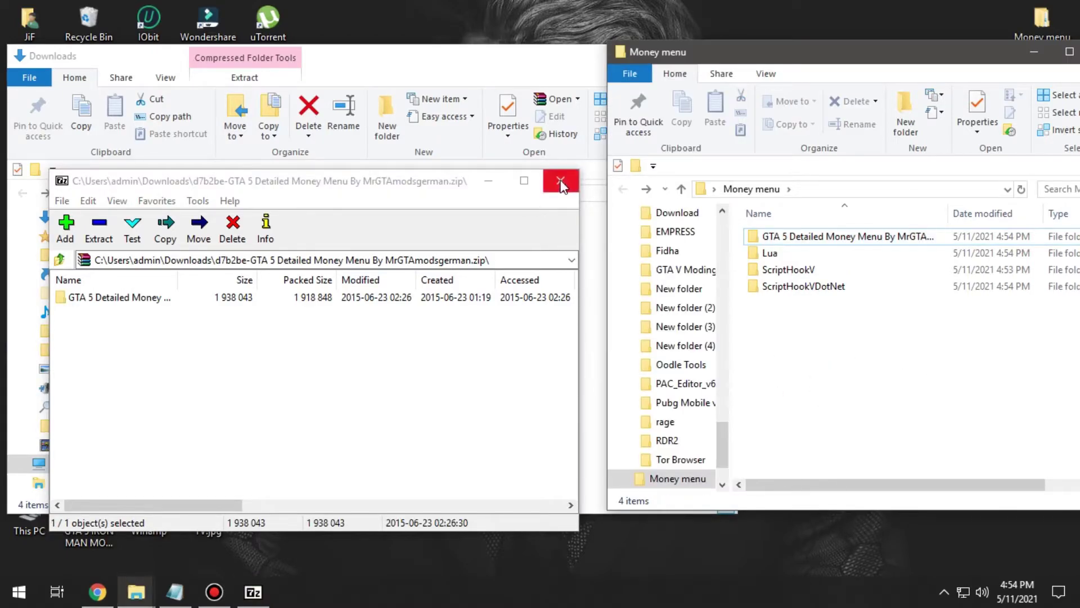
{"action": "left_click", "coordinate": [561, 183]}
Minimize the Downloads window, then shrink and move the Money menu window aside to uncover the desktop shortcuts
{"action": "left_click_drag", "start_coordinate": [547, 58], "coordinate": [649, 59]}
{"action": "left_click", "coordinate": [649, 58]}
{"action": "left_click_drag", "start_coordinate": [869, 56], "coordinate": [788, 32]}
{"action": "left_click_drag", "start_coordinate": [529, 485], "coordinate": [709, 415]}
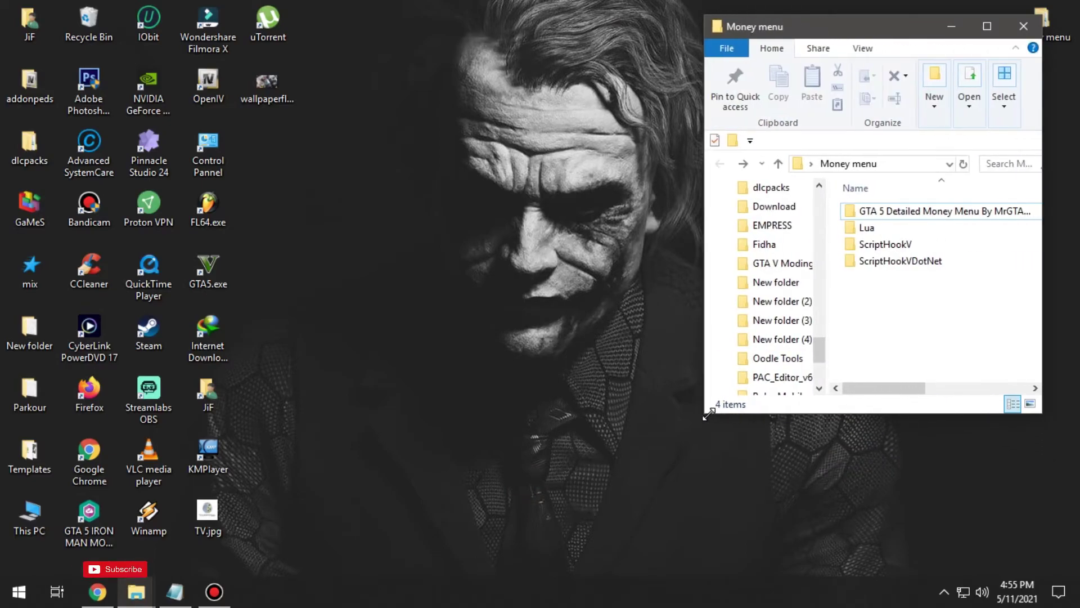
{"action": "left_click_drag", "start_coordinate": [880, 40], "coordinate": [912, 34]}
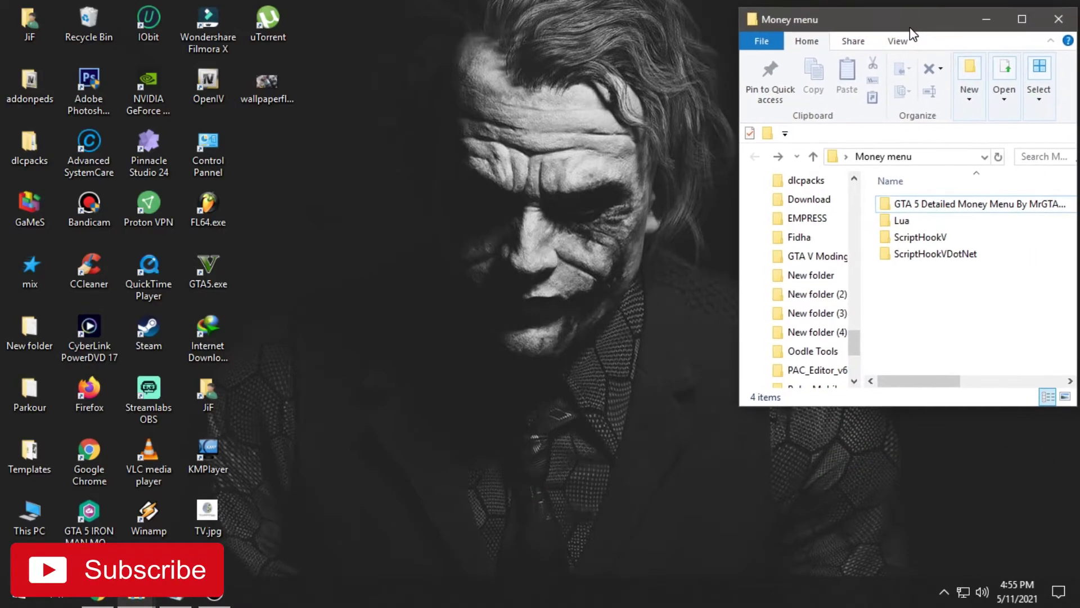
Open the file location of the GTA5.exe desktop shortcut and enlarge the Grand Theft Auto V folder window
{"action": "right_click", "coordinate": [218, 282]}
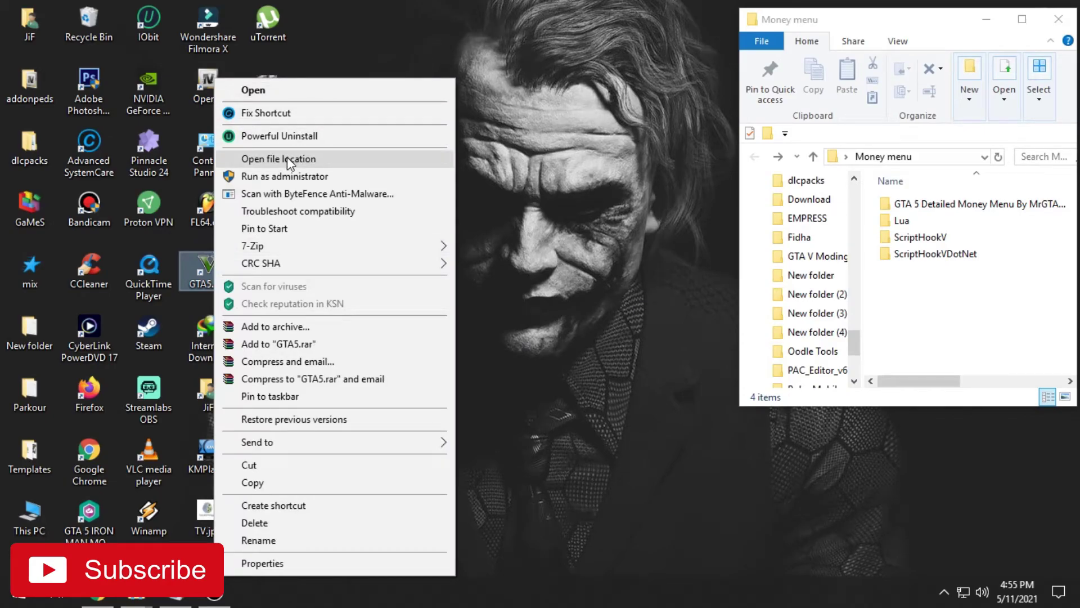
{"action": "left_click", "coordinate": [206, 260]}
{"action": "right_click", "coordinate": [206, 260]}
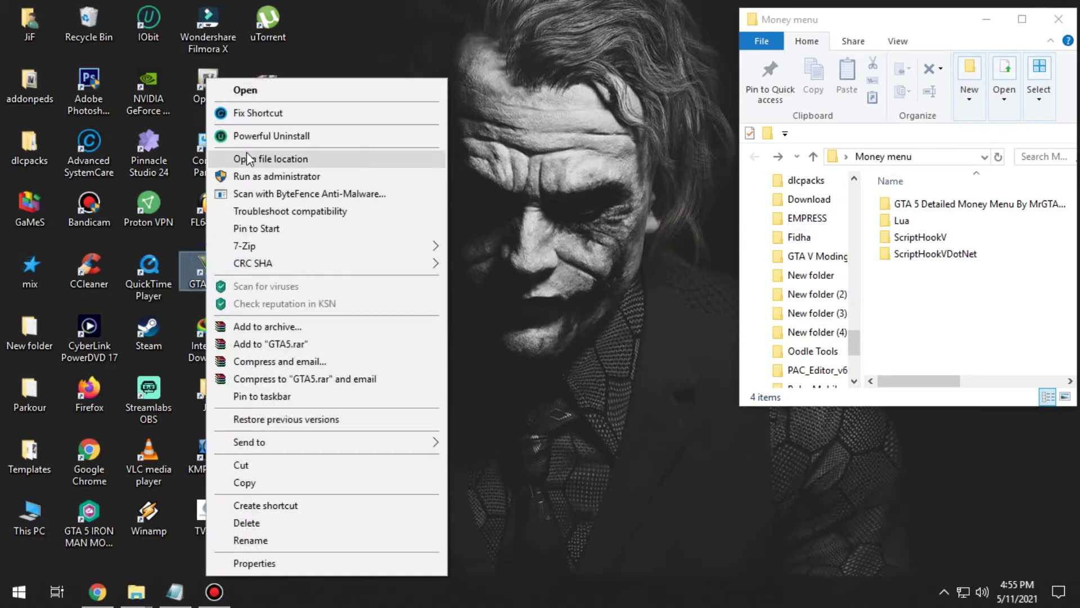
{"action": "left_click", "coordinate": [273, 160]}
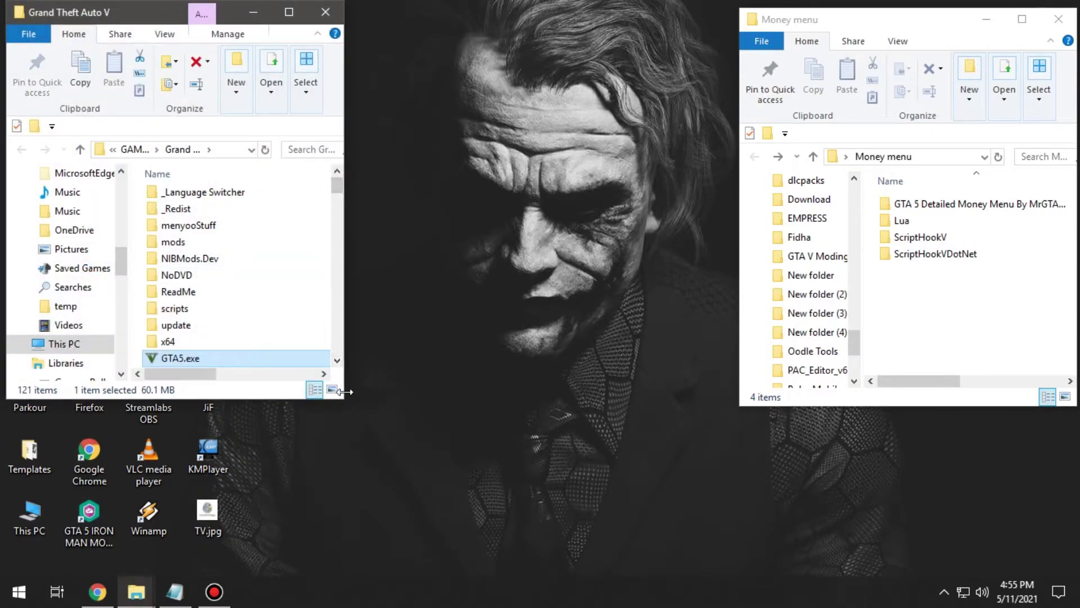
{"action": "left_click_drag", "start_coordinate": [344, 400], "coordinate": [627, 535]}
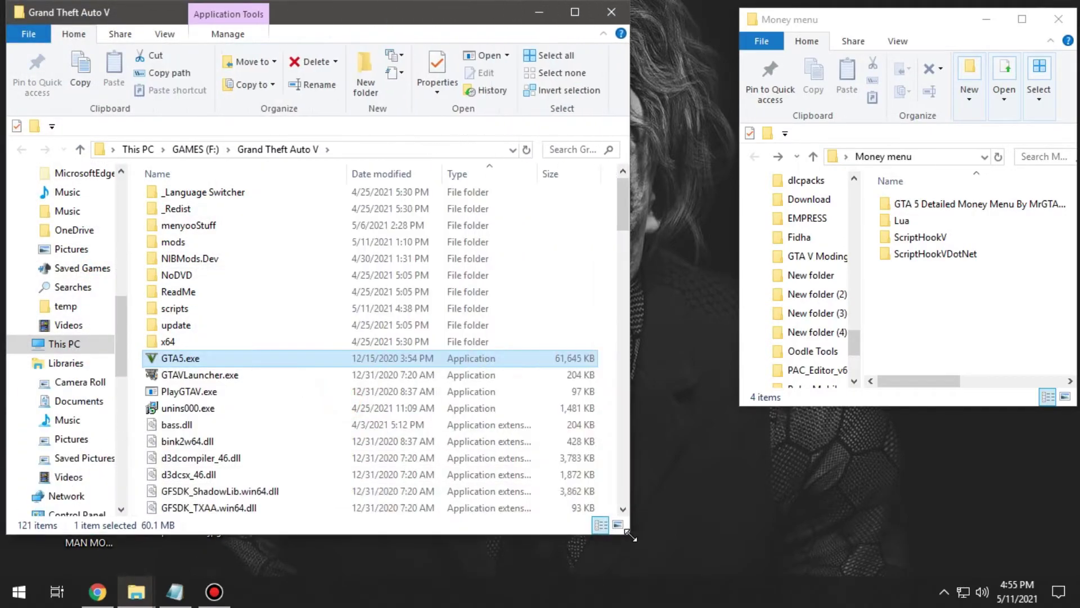
{"action": "scroll", "coordinate": [363, 296], "scroll_direction": "down", "scroll_amount": 3}
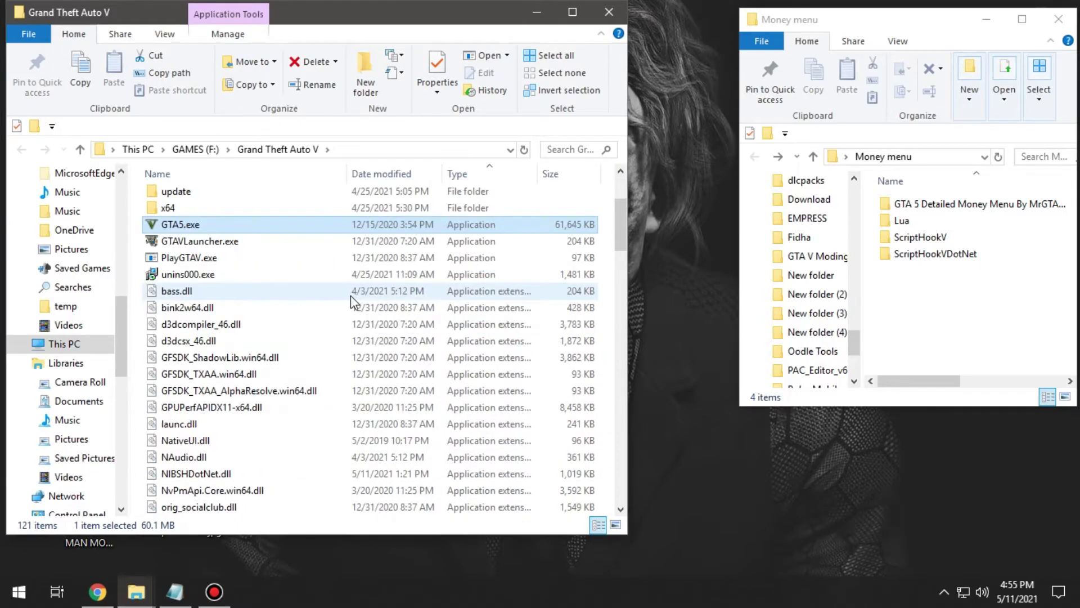
{"action": "scroll", "coordinate": [349, 295], "scroll_direction": "up", "scroll_amount": 4}
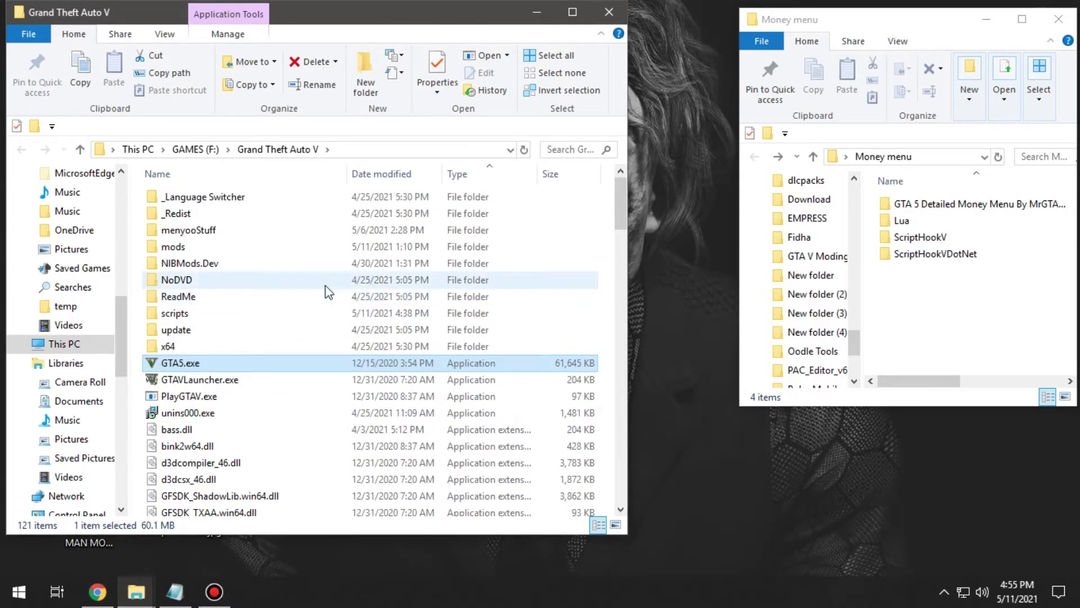
Copy dinput8.dll, NativeTrainer.asi and ScriptHookV.dll from the ScriptHookV folder into the Grand Theft Auto V folder
{"action": "left_click", "coordinate": [936, 245]}
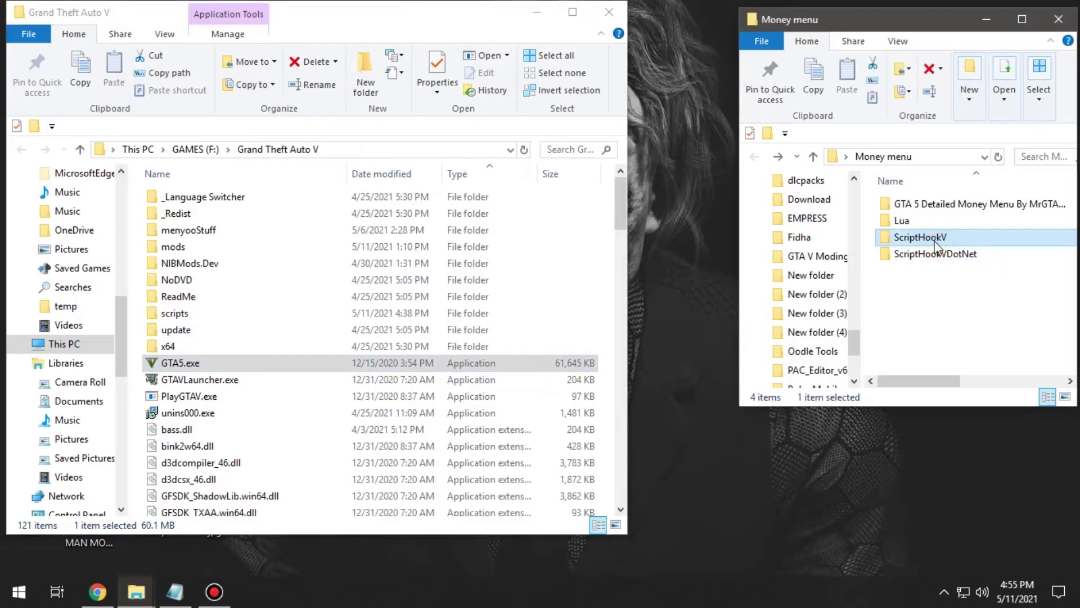
{"action": "double_click", "coordinate": [935, 238]}
{"action": "left_click_drag", "start_coordinate": [893, 284], "coordinate": [920, 196]}
{"action": "scroll", "coordinate": [253, 349], "scroll_direction": "down", "scroll_amount": 2}
{"action": "left_click_drag", "start_coordinate": [626, 364], "coordinate": [668, 363]}
{"action": "left_click_drag", "start_coordinate": [931, 237], "coordinate": [633, 455]}
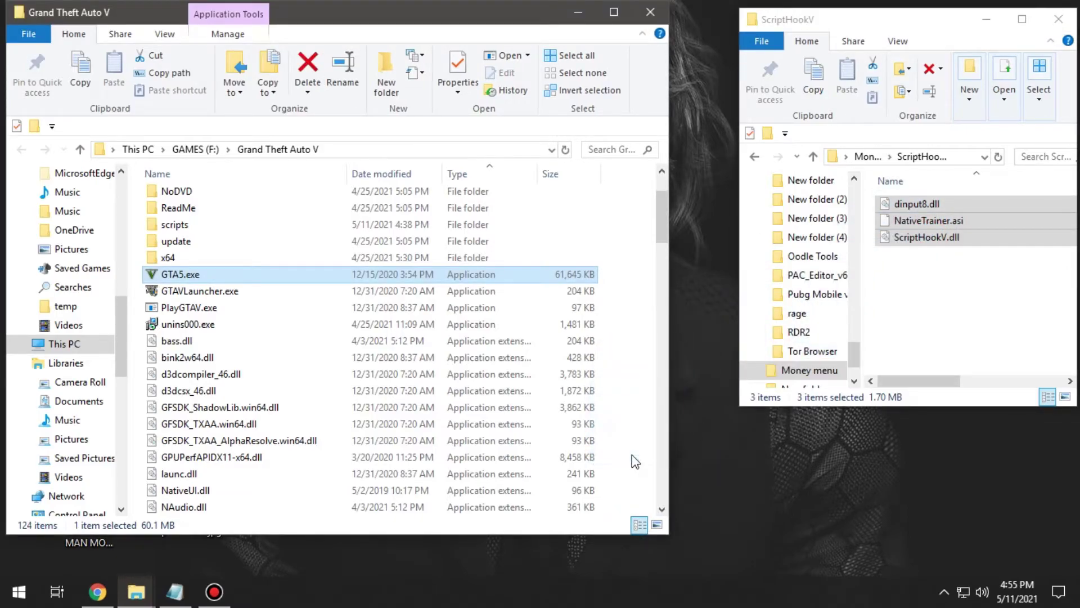
{"action": "left_click", "coordinate": [633, 454]}
{"action": "left_click", "coordinate": [988, 333]}
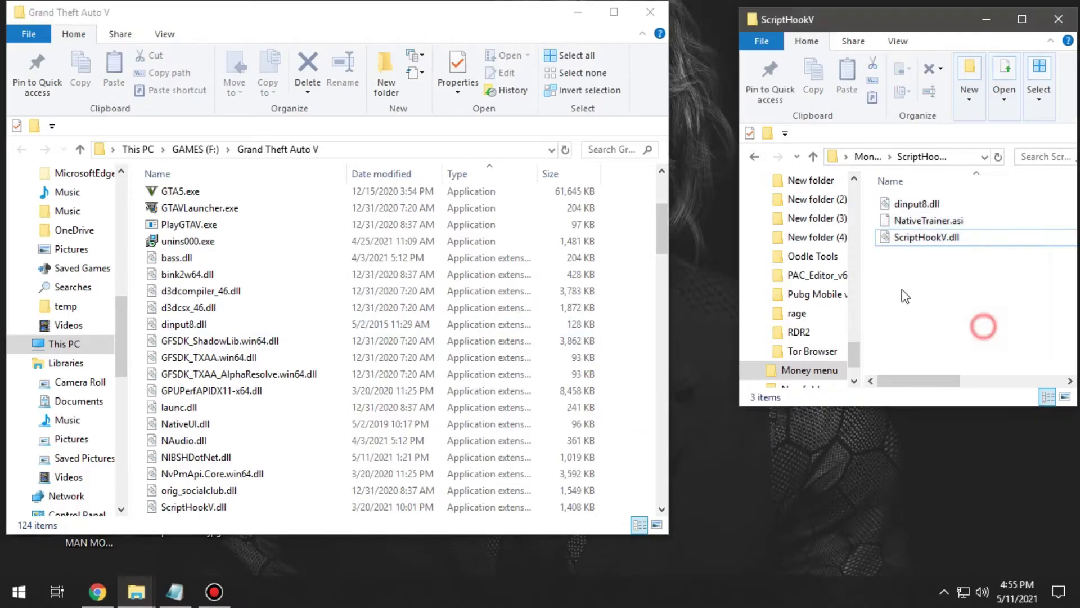
Return to Money menu and copy all six files from its ScriptHookVDotNet subfolder into the Grand Theft Auto V folder
{"action": "left_click", "coordinate": [755, 160]}
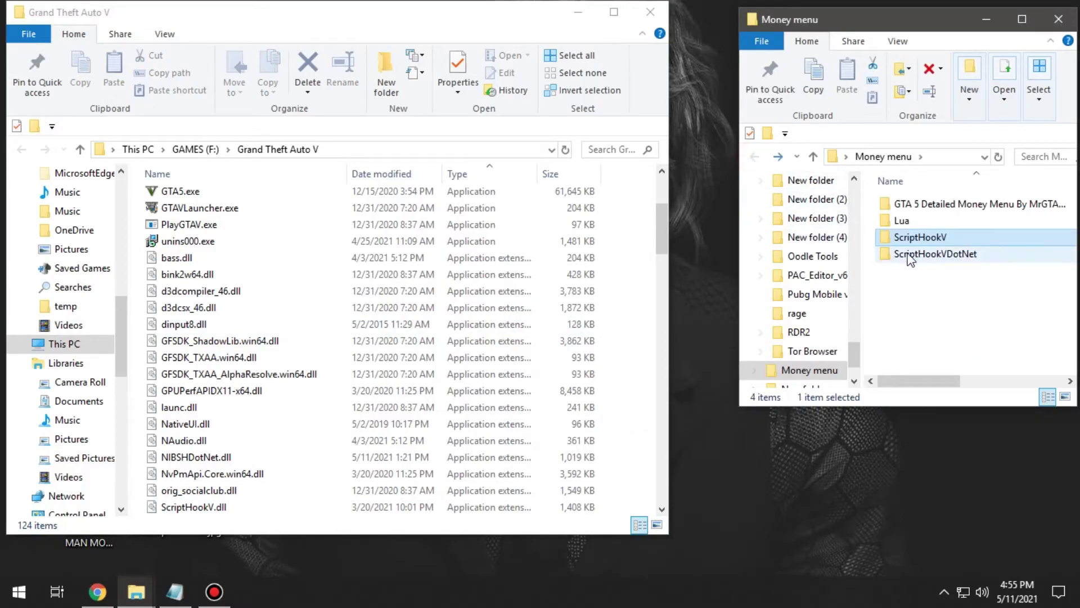
{"action": "left_click_drag", "start_coordinate": [919, 29], "coordinate": [874, 27]}
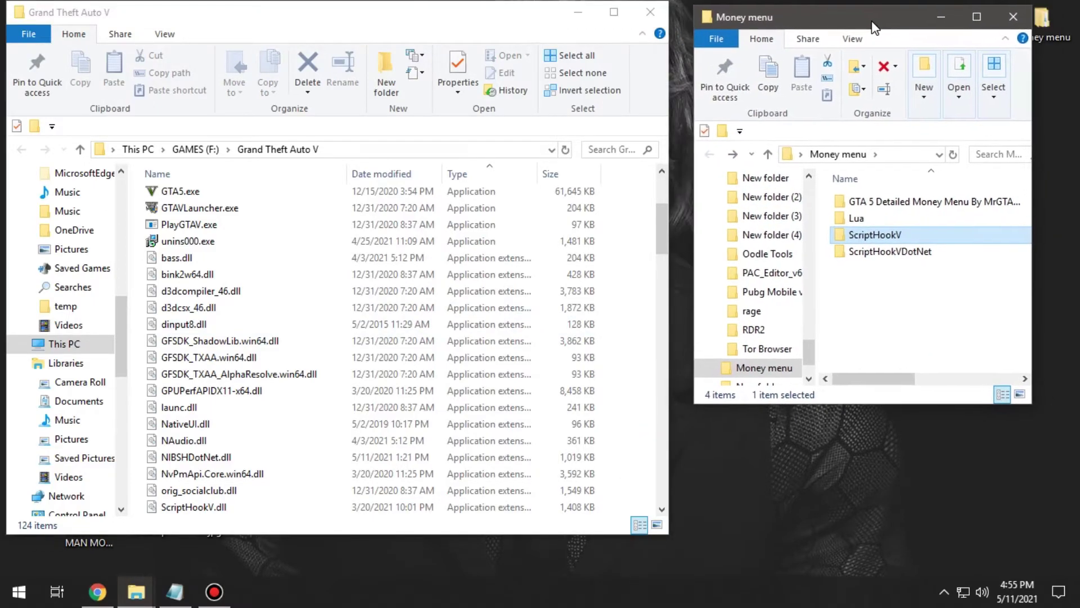
{"action": "left_click", "coordinate": [873, 257]}
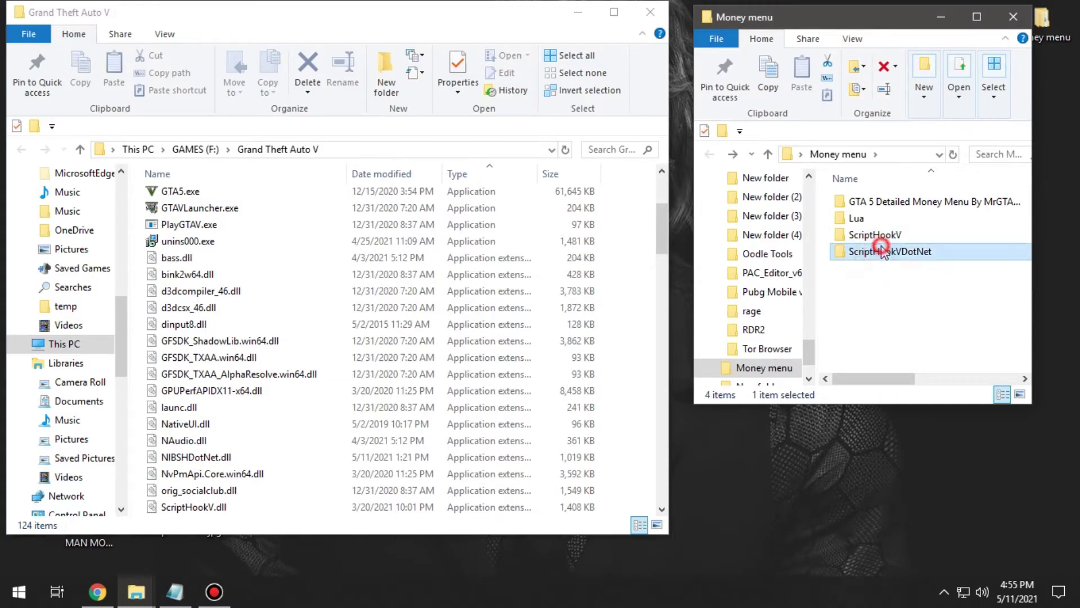
{"action": "double_click", "coordinate": [881, 250]}
{"action": "left_click_drag", "start_coordinate": [878, 337], "coordinate": [887, 198]}
{"action": "left_click_drag", "start_coordinate": [889, 251], "coordinate": [634, 438]}
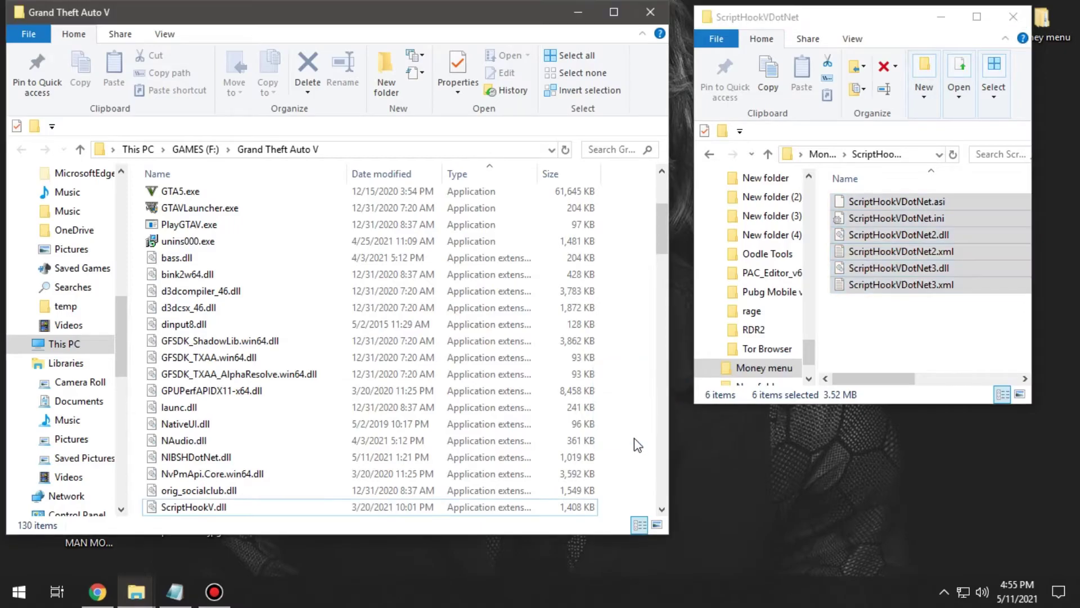
{"action": "scroll", "coordinate": [628, 429], "scroll_direction": "up", "scroll_amount": 2}
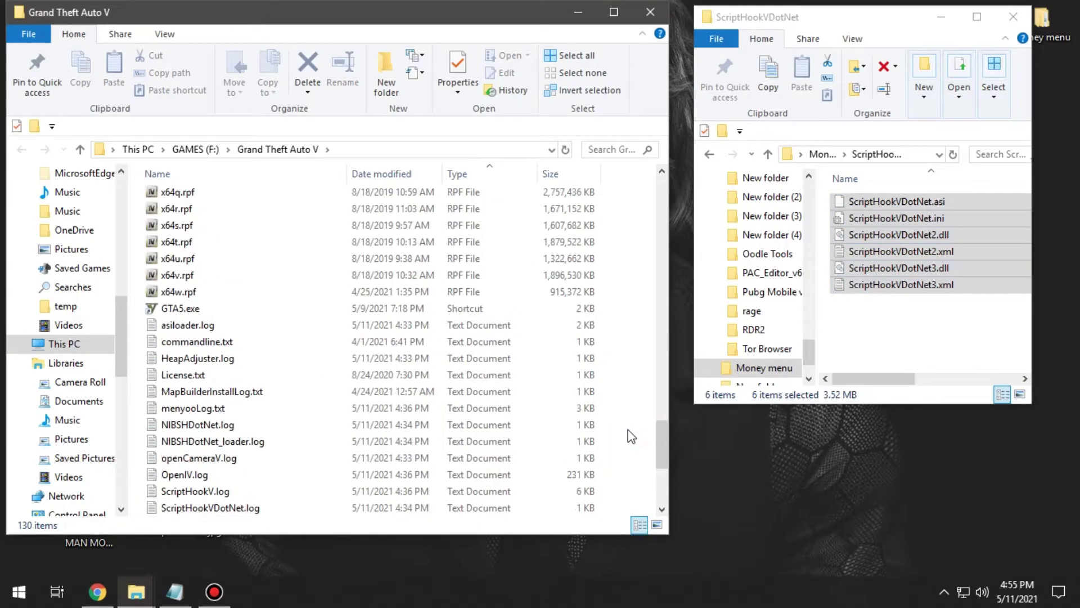
{"action": "scroll", "coordinate": [628, 429], "scroll_direction": "down", "scroll_amount": 2}
{"action": "left_click", "coordinate": [900, 331]}
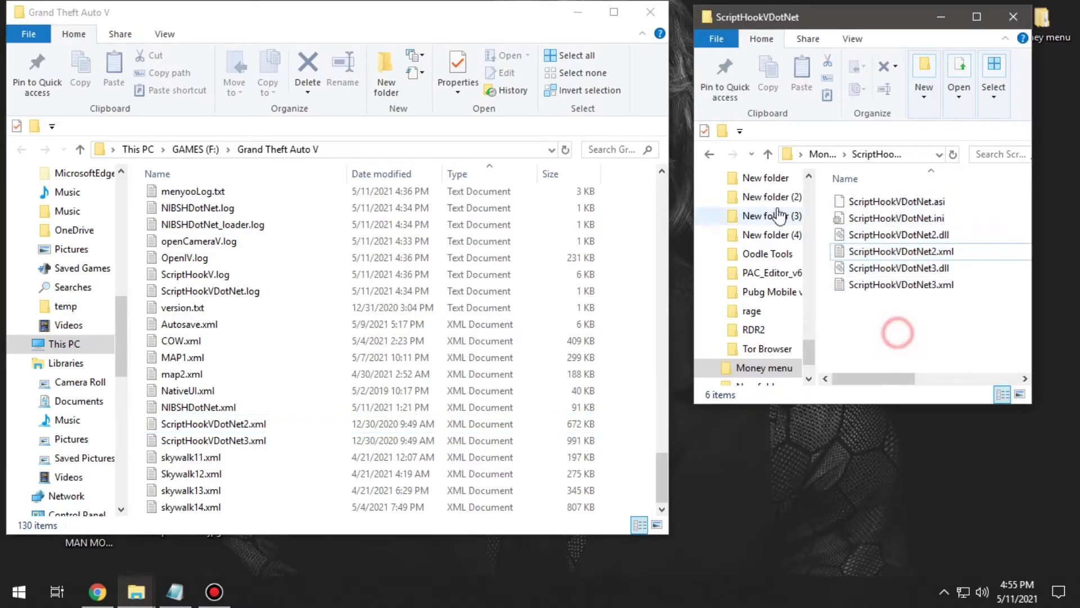
Go back to Money menu, open the Lua folder, and copy LUA.asi into the Grand Theft Auto V folder
{"action": "left_click", "coordinate": [715, 159]}
{"action": "double_click", "coordinate": [860, 216]}
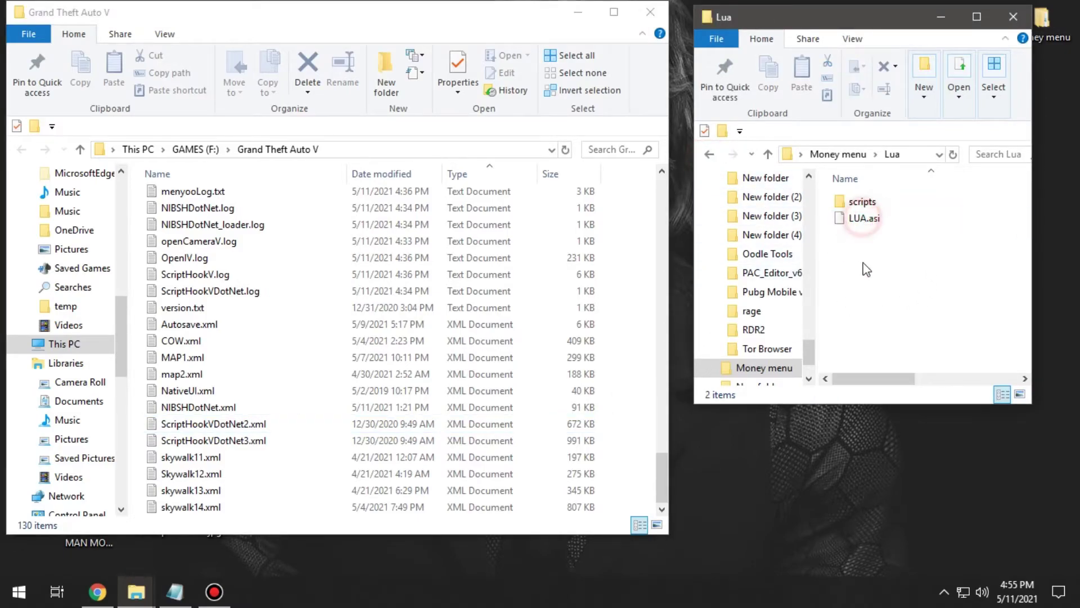
{"action": "left_click", "coordinate": [863, 218]}
{"action": "left_click_drag", "start_coordinate": [864, 218], "coordinate": [629, 425]}
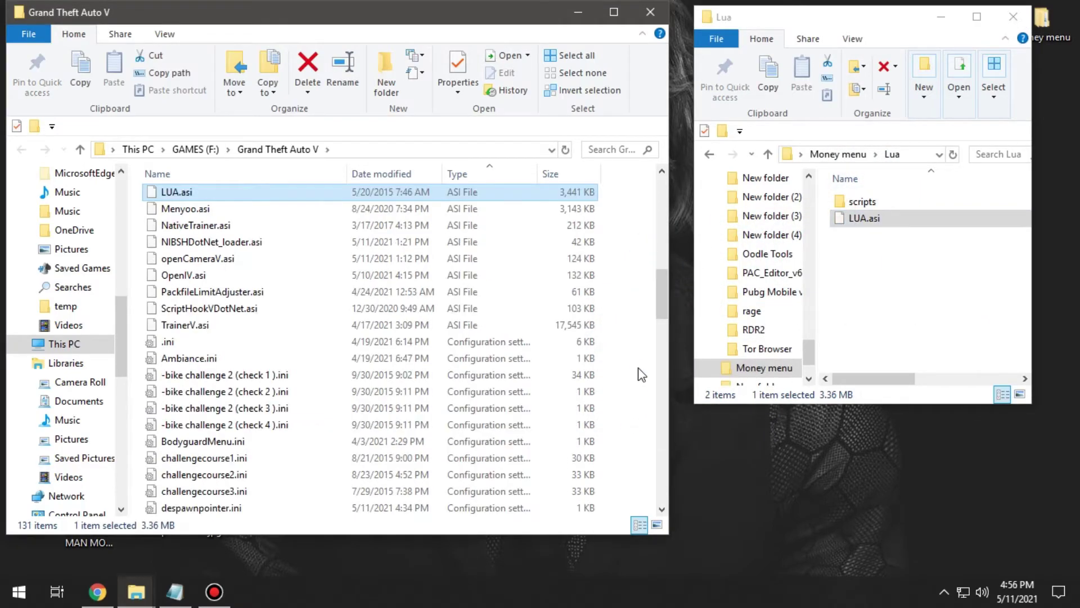
Copy the addins and libs folders plus keys.lua, main.lua and utils.lua from Lua's scripts folder into the Grand Theft Auto V scripts folder
{"action": "scroll", "coordinate": [645, 346], "scroll_direction": "up", "scroll_amount": 7}
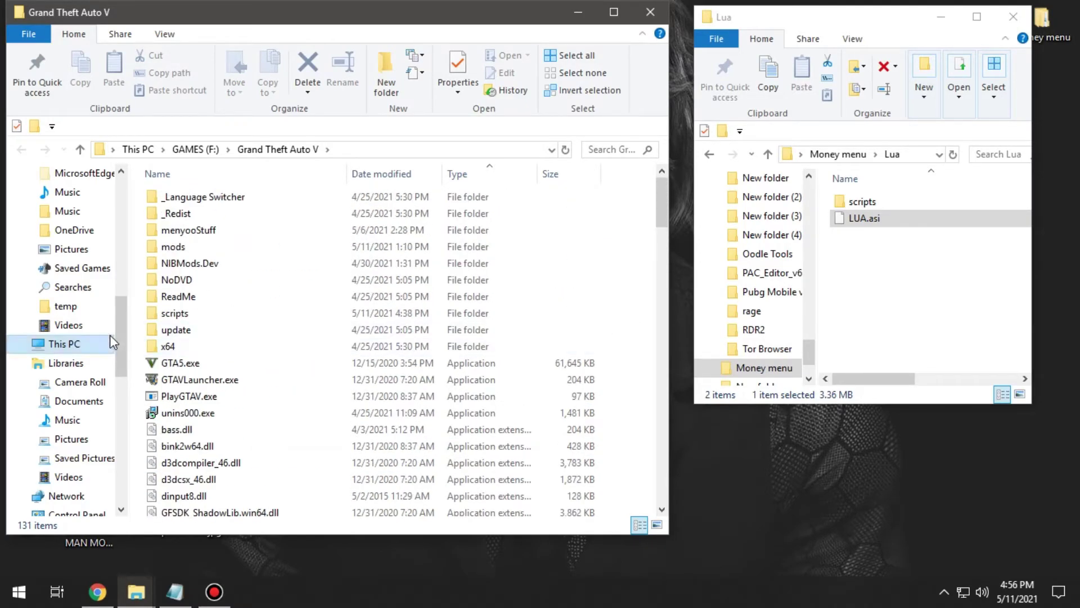
{"action": "left_click", "coordinate": [183, 318]}
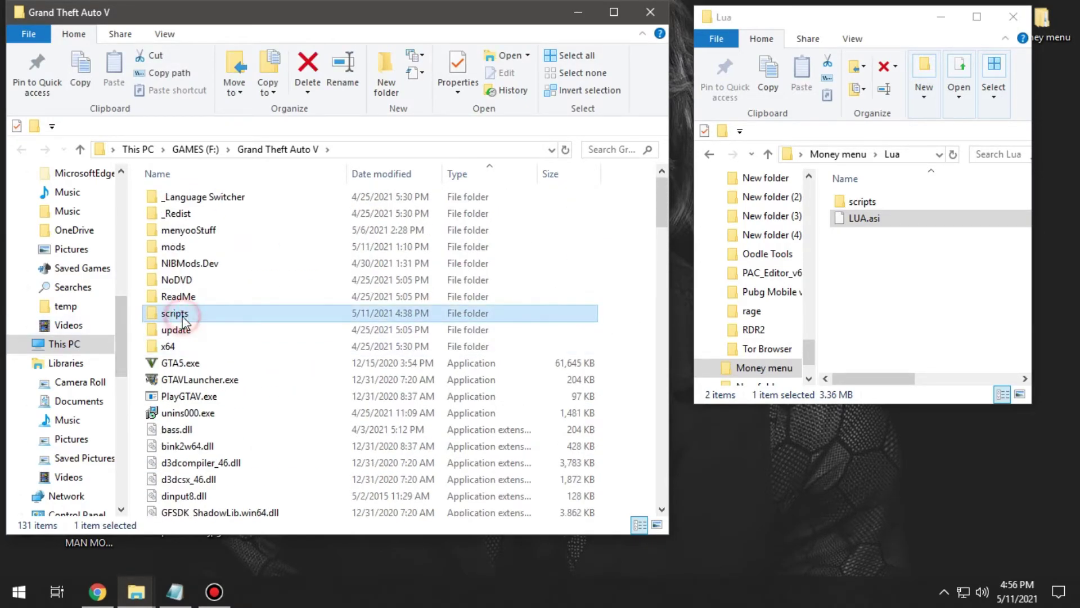
{"action": "double_click", "coordinate": [250, 314]}
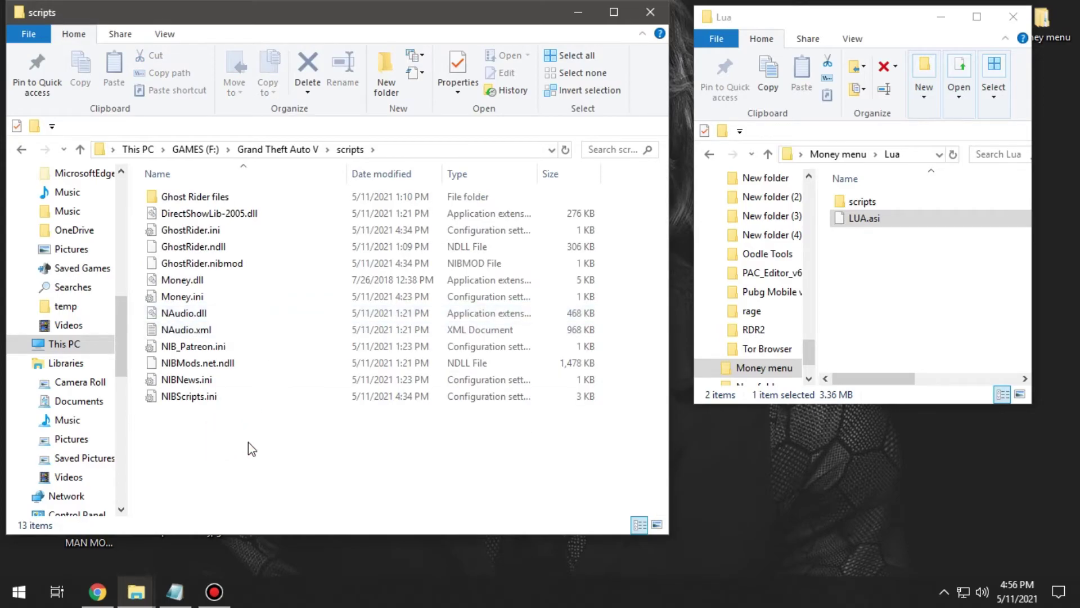
{"action": "left_click", "coordinate": [864, 206]}
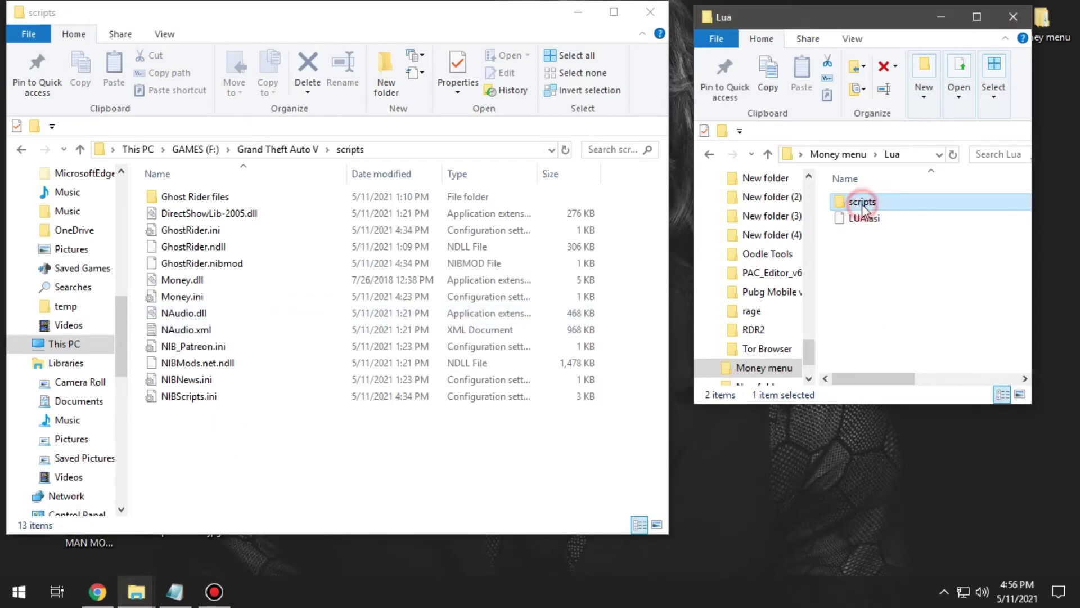
{"action": "double_click", "coordinate": [878, 204]}
{"action": "left_click_drag", "start_coordinate": [863, 308], "coordinate": [227, 502]}
{"action": "left_click_drag", "start_coordinate": [861, 265], "coordinate": [383, 467]}
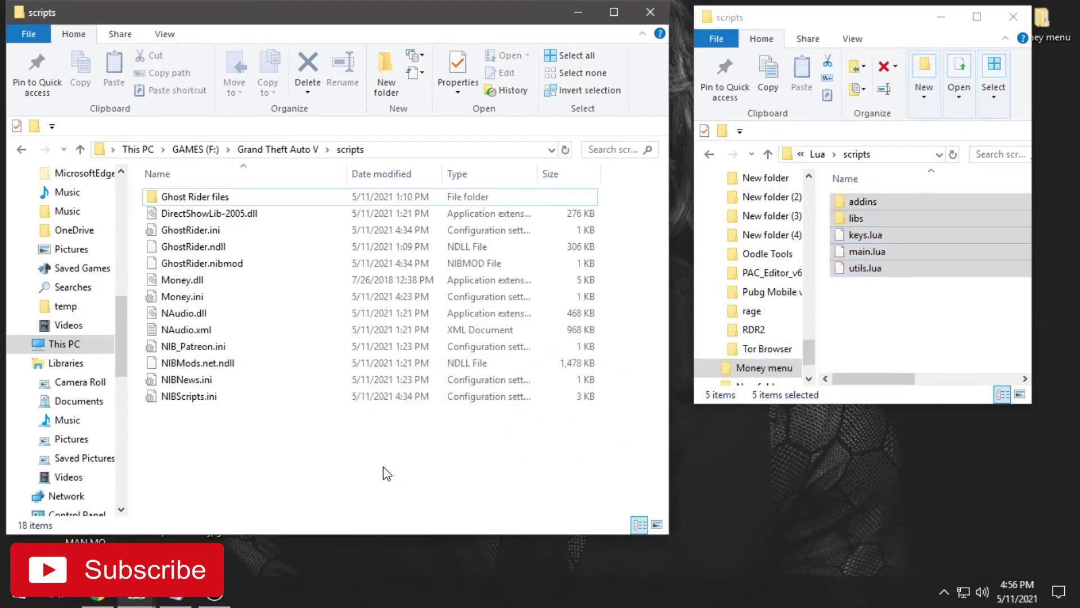
{"action": "left_click", "coordinate": [880, 329]}
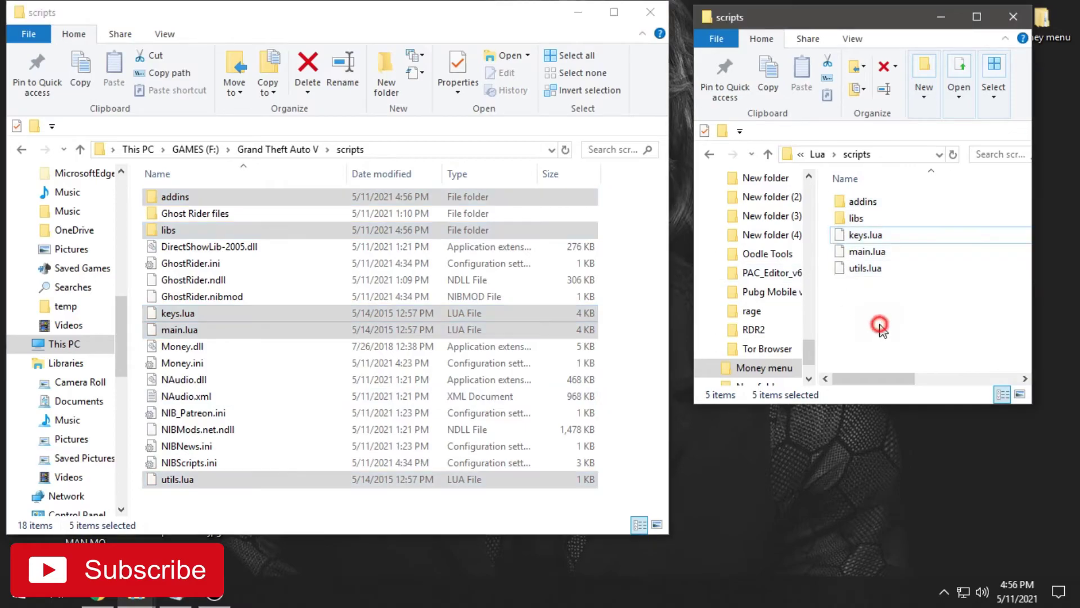
Return to Money menu and open the scripts folder inside the ENG Version of the GTA 5 Detailed Money Menu folder
{"action": "left_click", "coordinate": [710, 156]}
{"action": "left_click", "coordinate": [712, 156]}
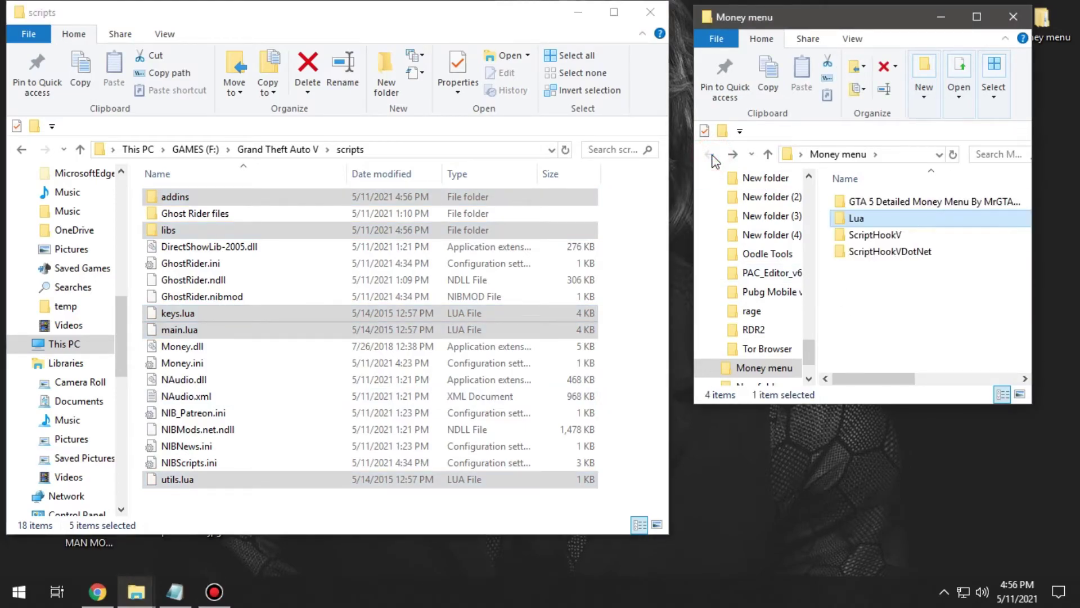
{"action": "left_click", "coordinate": [905, 203]}
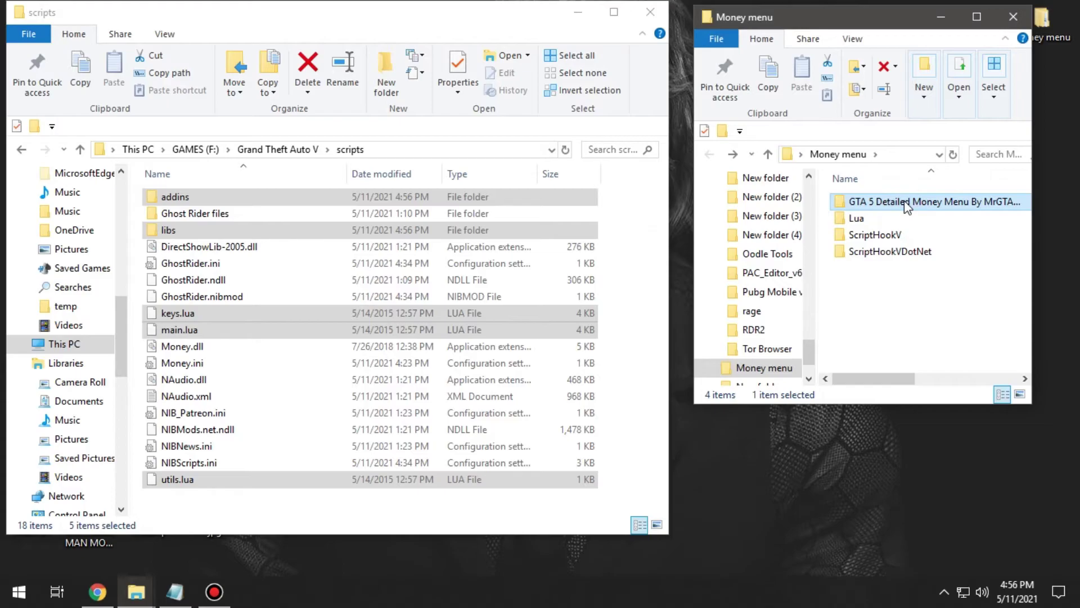
{"action": "double_click", "coordinate": [953, 204]}
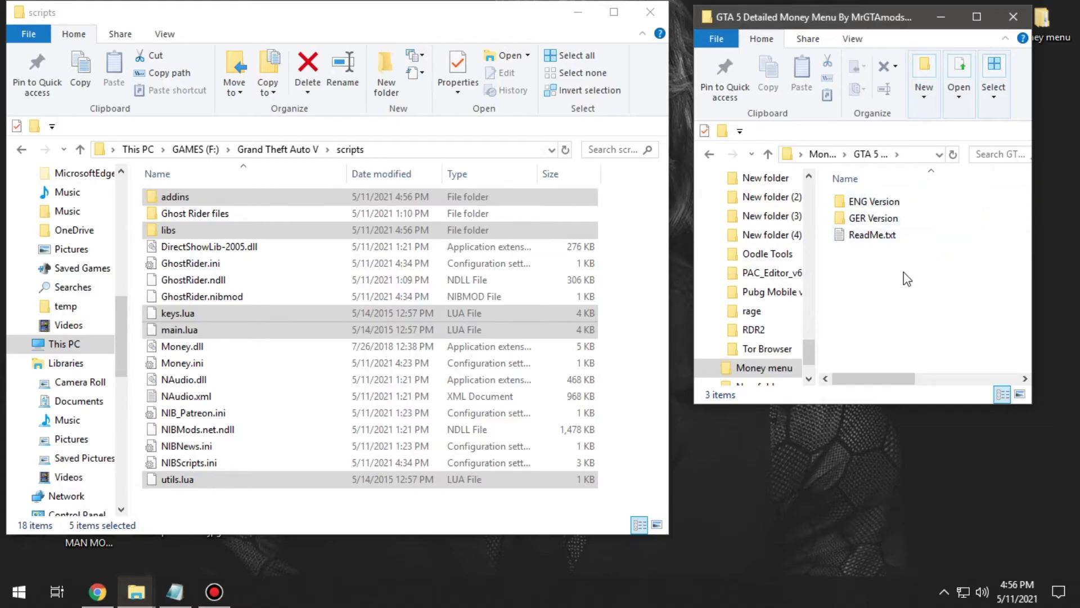
{"action": "left_click", "coordinate": [872, 205]}
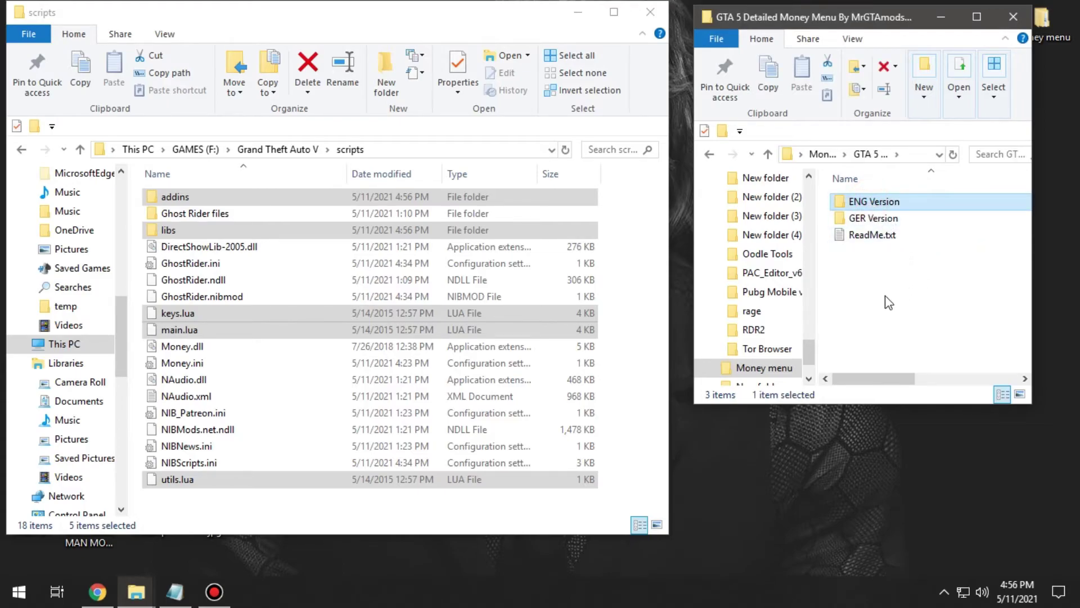
{"action": "double_click", "coordinate": [875, 202]}
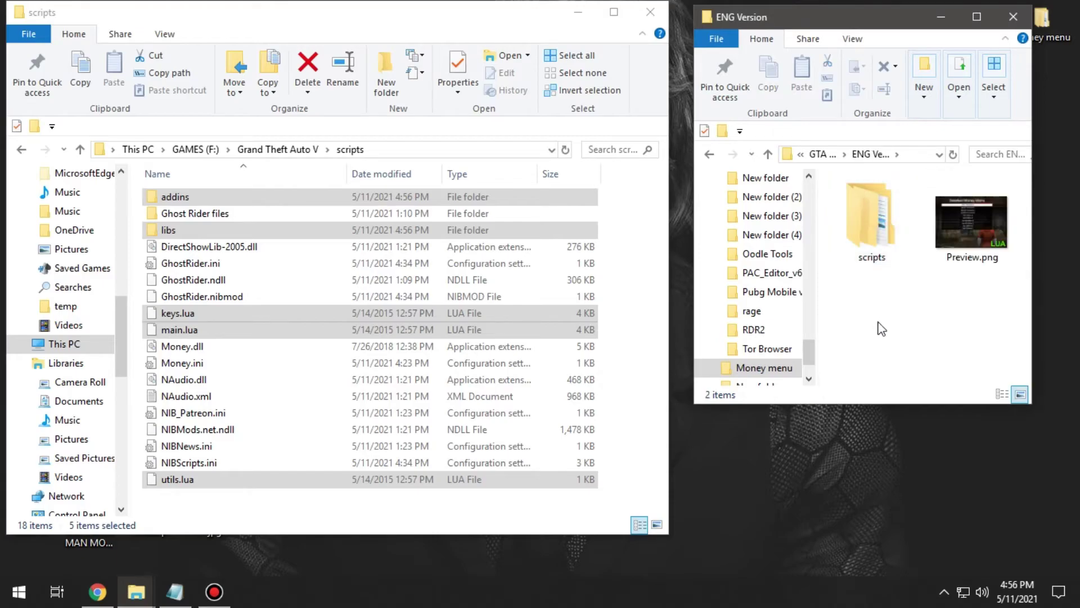
{"action": "left_click_drag", "start_coordinate": [905, 24], "coordinate": [901, 24]}
{"action": "left_click", "coordinate": [869, 248]}
{"action": "double_click", "coordinate": [848, 233]}
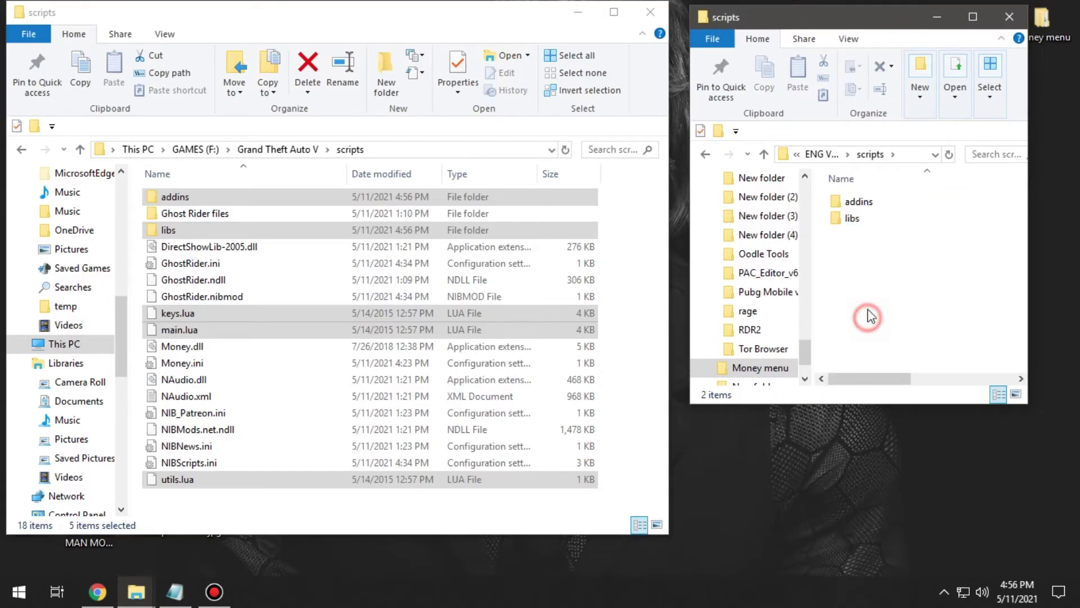
Copy MoneyMenu.lua from the ENG Version's addins folder into the addins folder of the Grand Theft Auto V scripts folder
{"action": "double_click", "coordinate": [861, 203]}
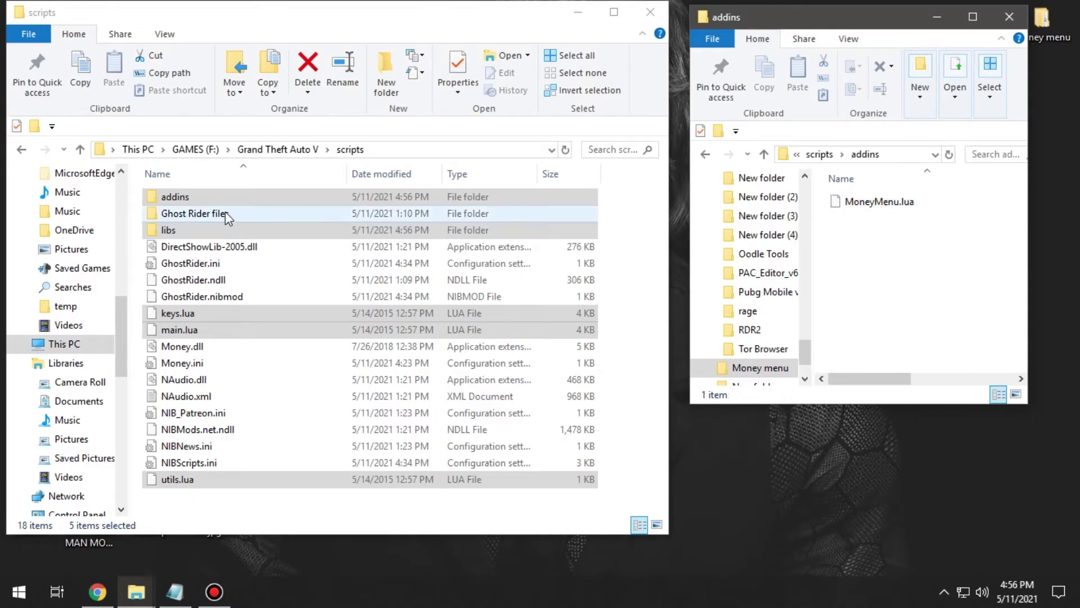
{"action": "left_click", "coordinate": [201, 197]}
{"action": "double_click", "coordinate": [199, 200]}
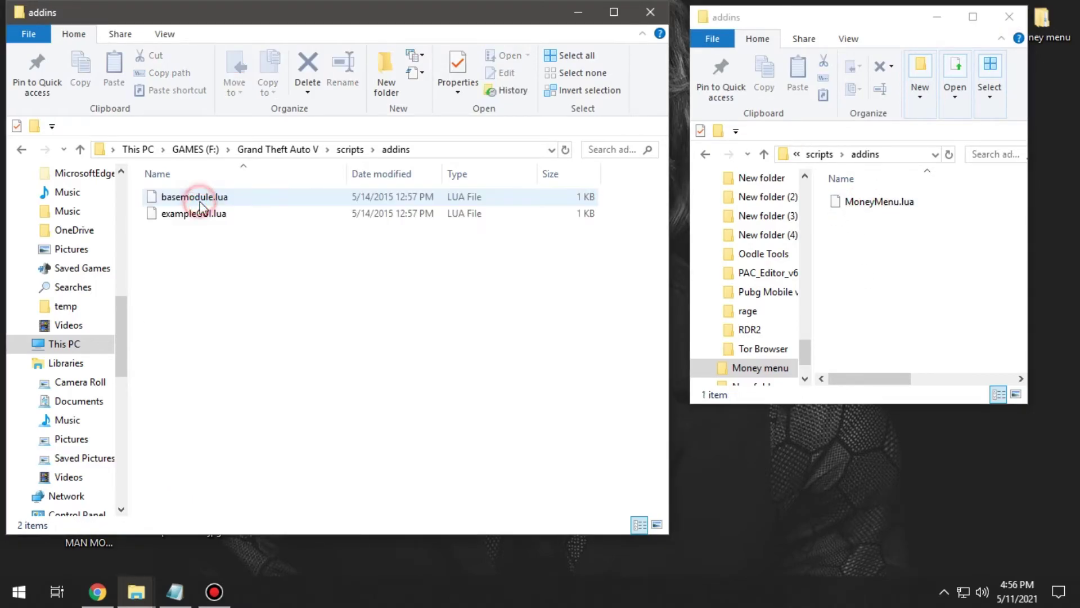
{"action": "left_click", "coordinate": [869, 204]}
{"action": "left_click_drag", "start_coordinate": [873, 205], "coordinate": [223, 337]}
{"action": "left_click", "coordinate": [221, 333]}
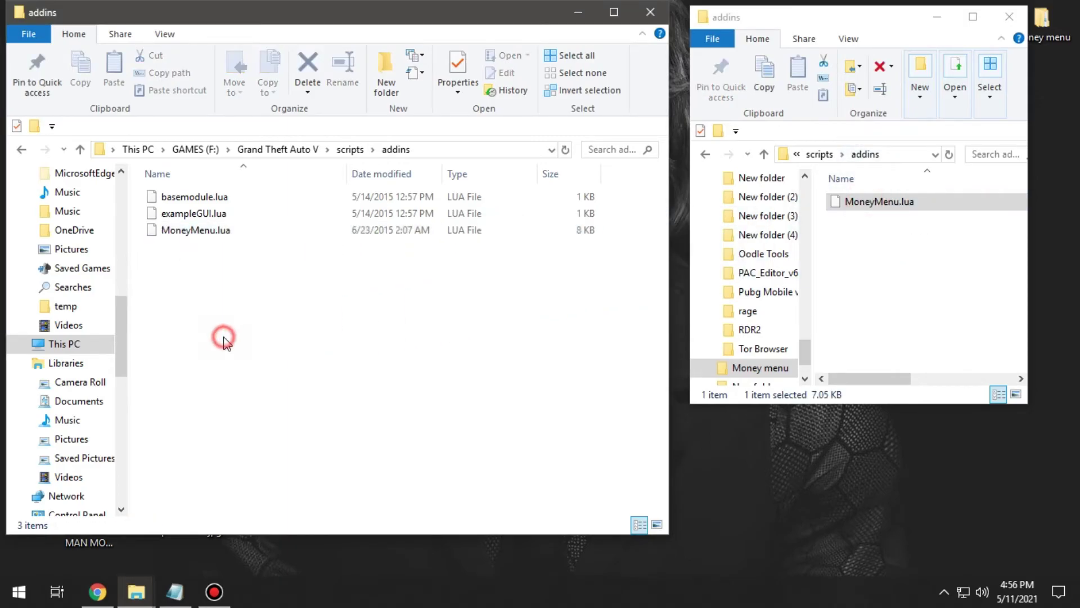
{"action": "left_click", "coordinate": [891, 273]}
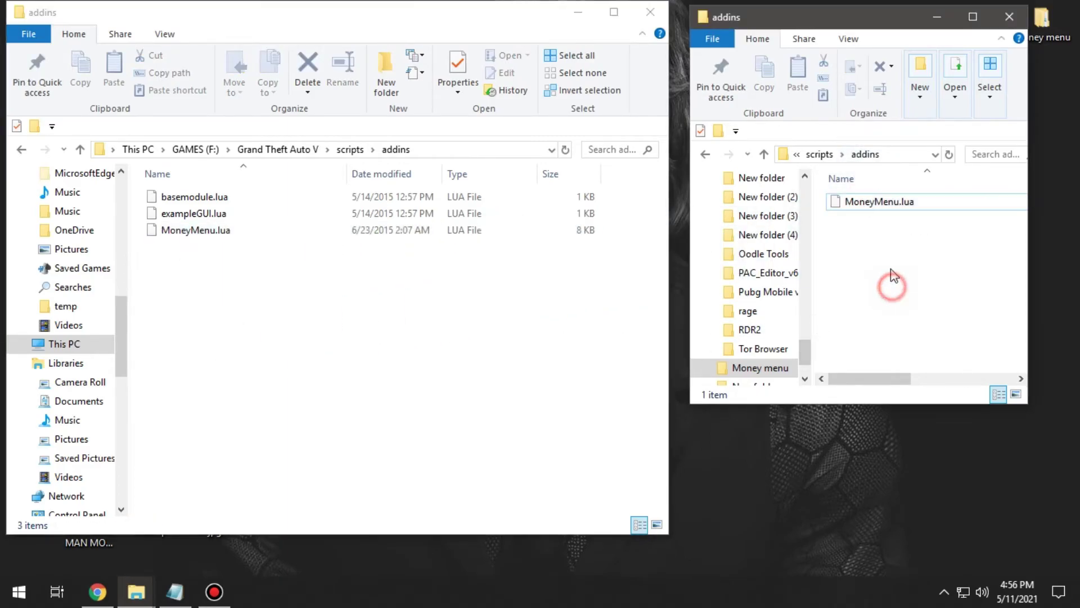
Copy MMC.lua from the ENG Version's libs folder into the libs folder of the Grand Theft Auto V scripts folder
{"action": "left_click", "coordinate": [704, 153]}
{"action": "double_click", "coordinate": [855, 218]}
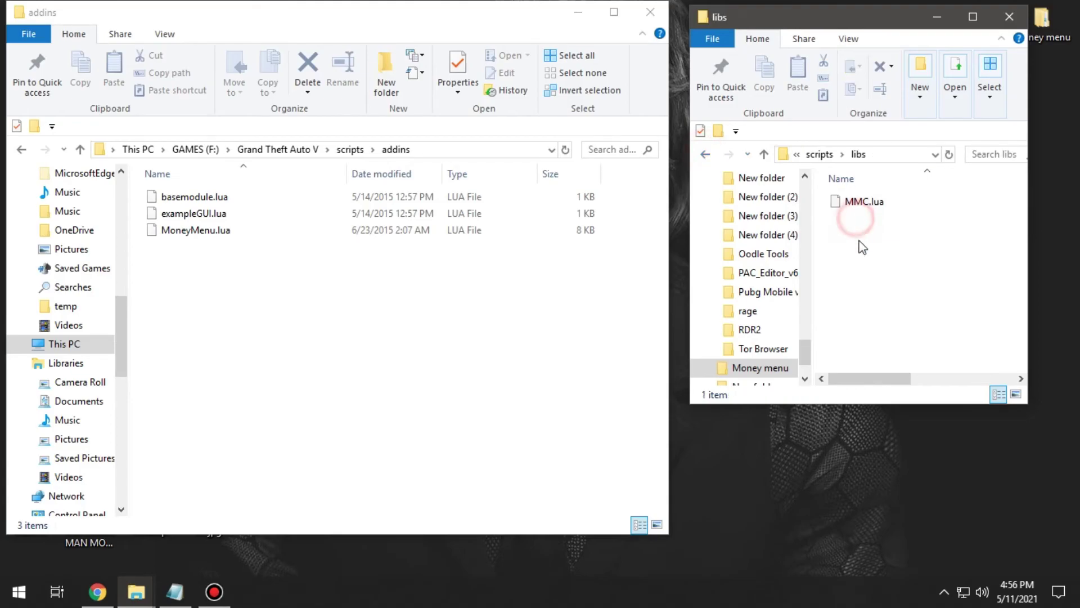
{"action": "left_click", "coordinate": [22, 150]}
{"action": "left_click", "coordinate": [168, 230]}
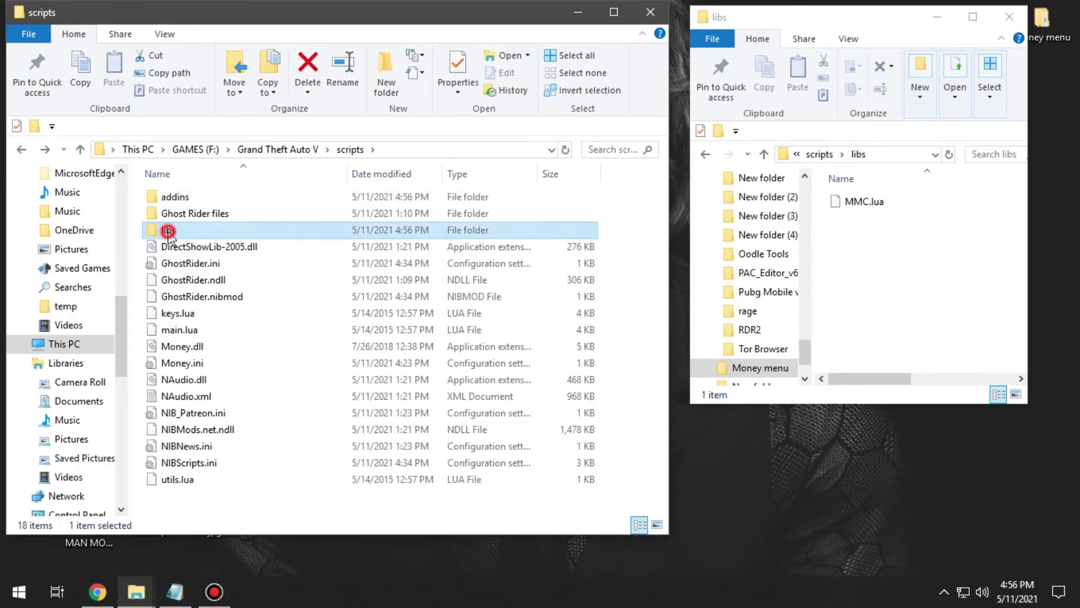
{"action": "double_click", "coordinate": [193, 231]}
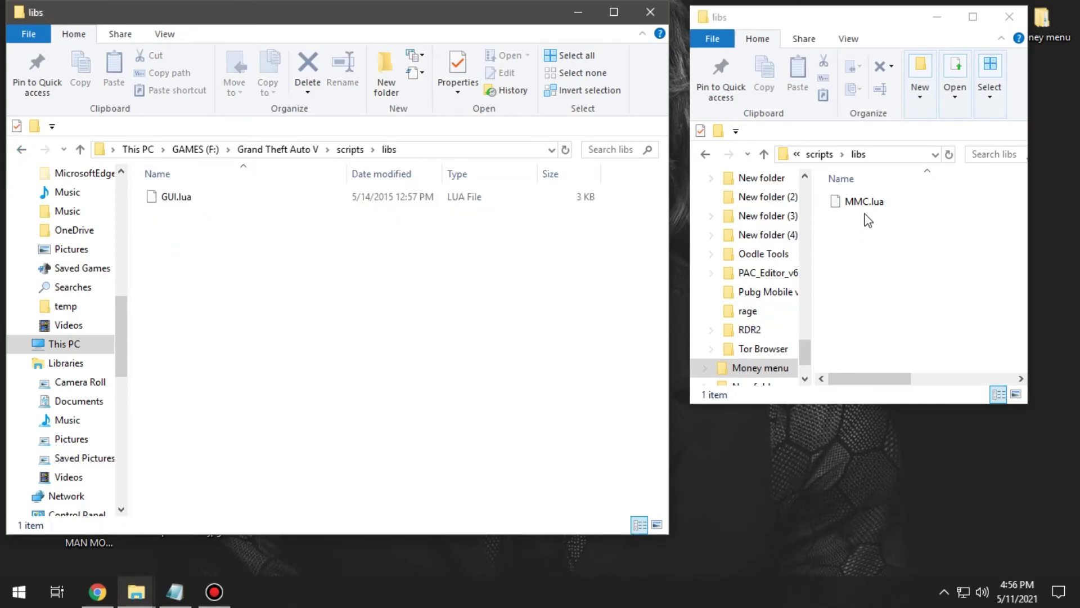
{"action": "left_click_drag", "start_coordinate": [864, 202], "coordinate": [275, 323]}
{"action": "left_click", "coordinate": [272, 344]}
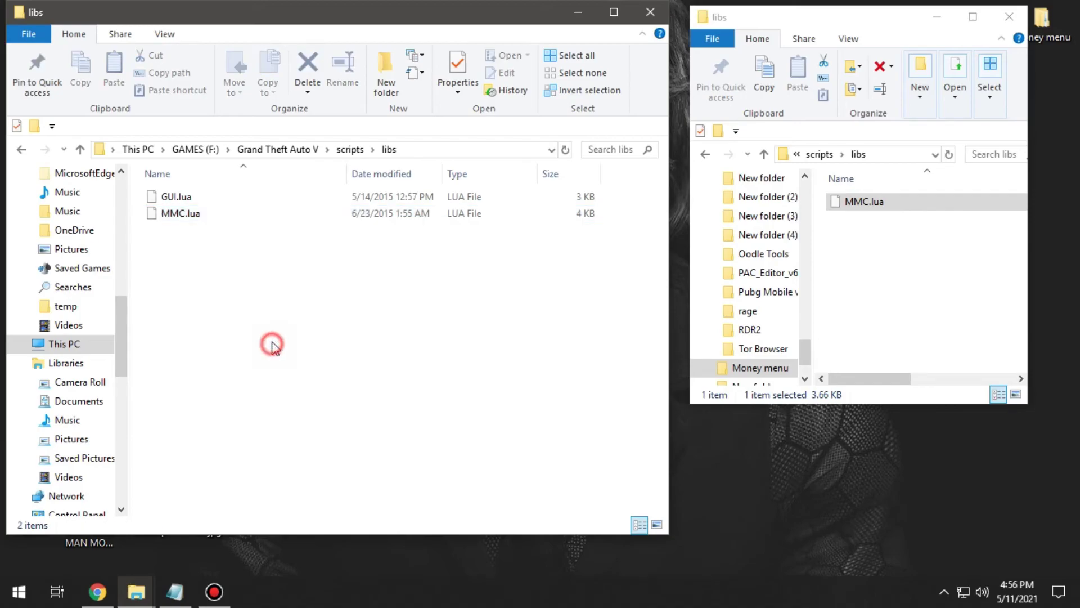
Go back to the main Grand Theft Auto V folder and close both File Explorer windows
{"action": "left_click", "coordinate": [15, 150]}
{"action": "left_click", "coordinate": [15, 150]}
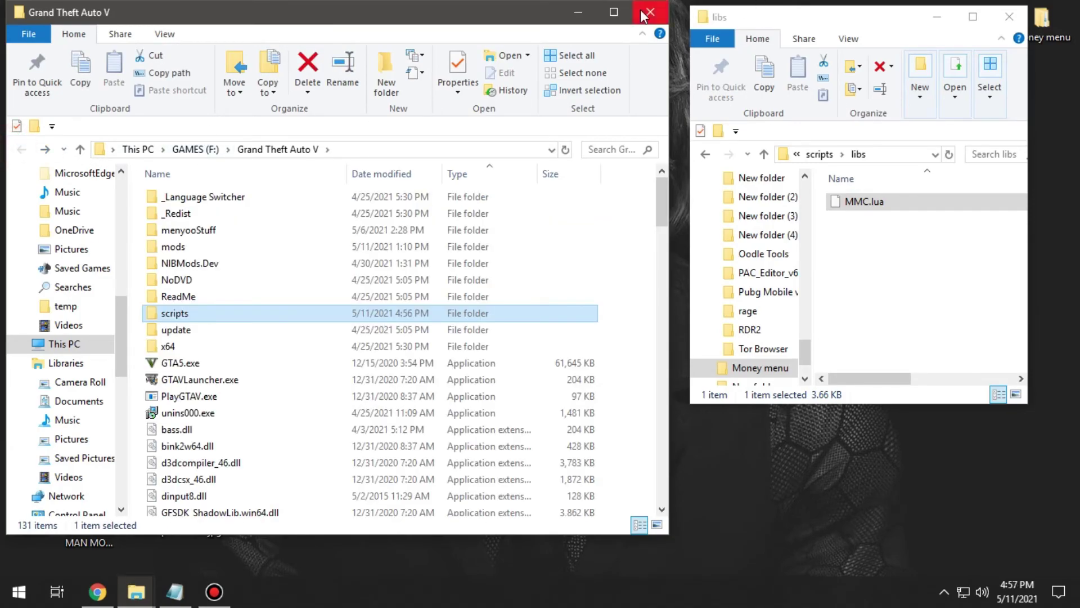
{"action": "left_click", "coordinate": [647, 12]}
{"action": "left_click", "coordinate": [1009, 17]}
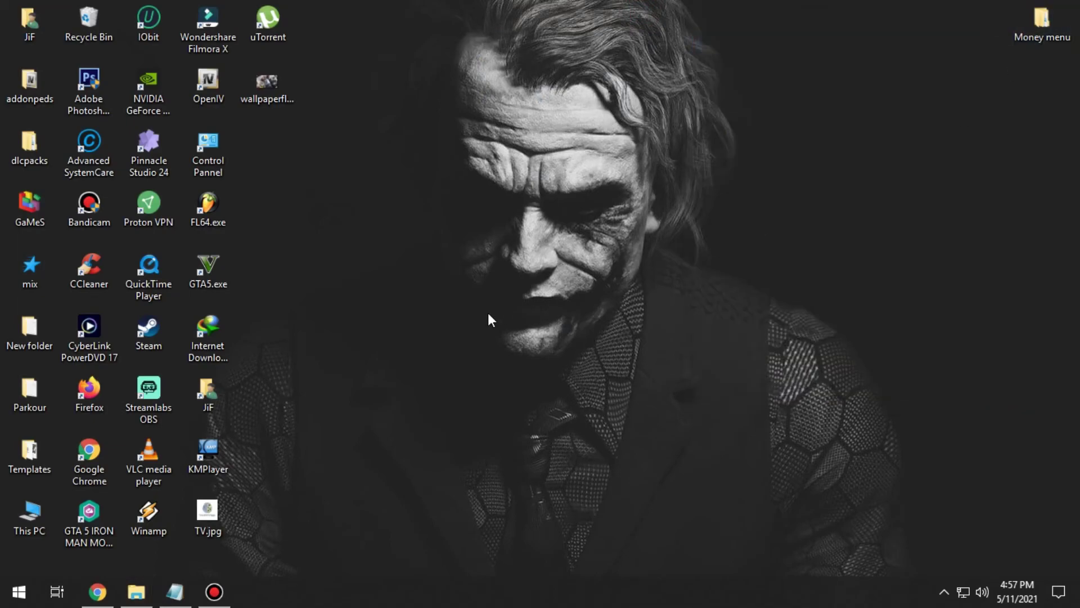
Switch to GTA 5.txt in Notepad and read the keys for opening, scrolling, selecting in and closing the money menu, down to the closing note
{"action": "left_click", "coordinate": [174, 591]}
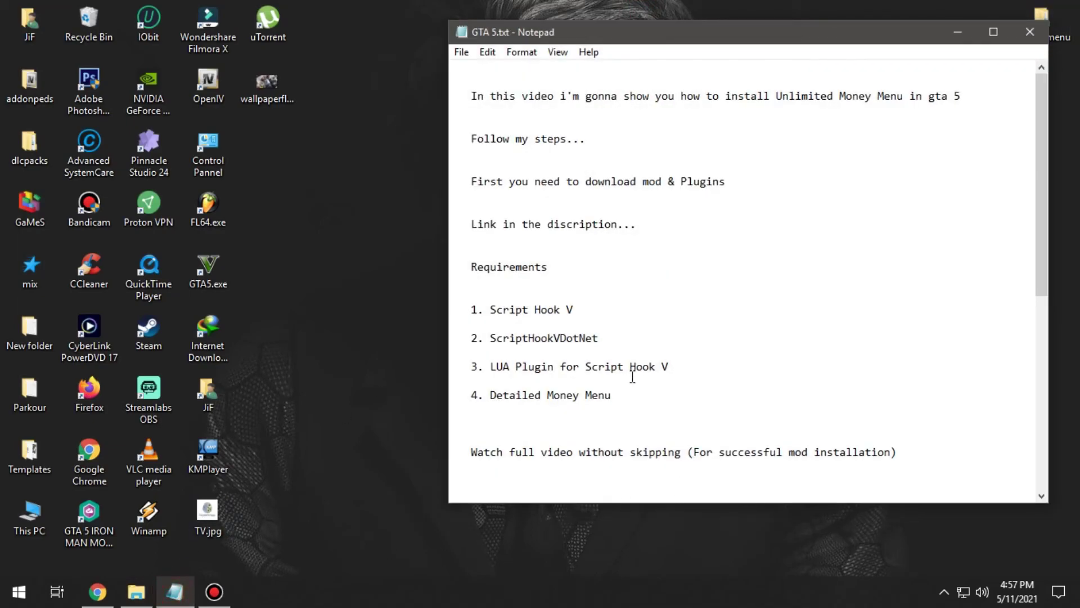
{"action": "scroll", "coordinate": [632, 377], "scroll_direction": "down", "scroll_amount": 5}
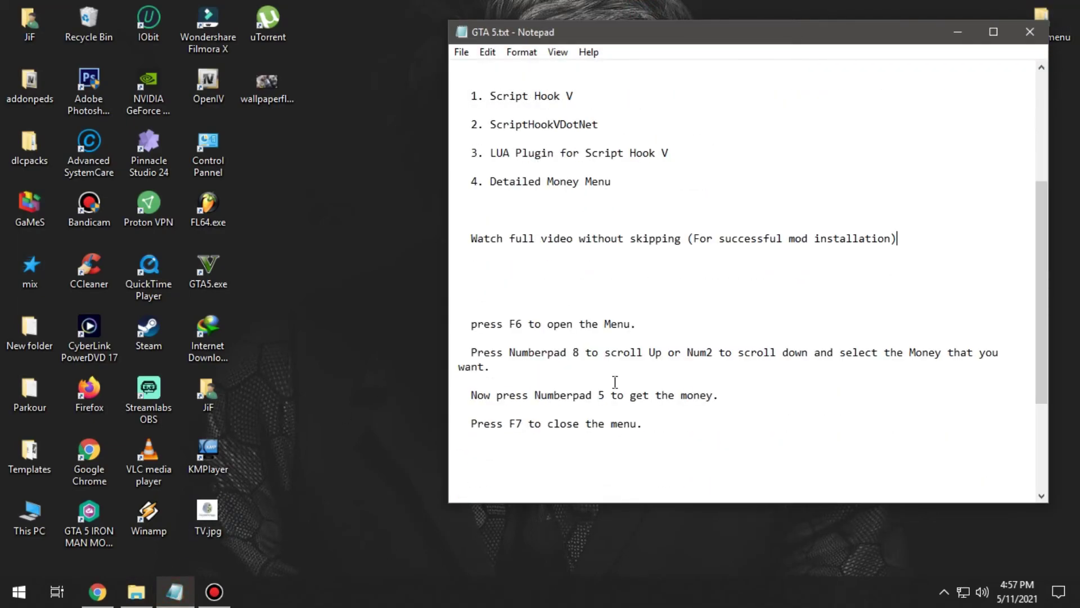
{"action": "left_click_drag", "start_coordinate": [474, 325], "coordinate": [554, 327]}
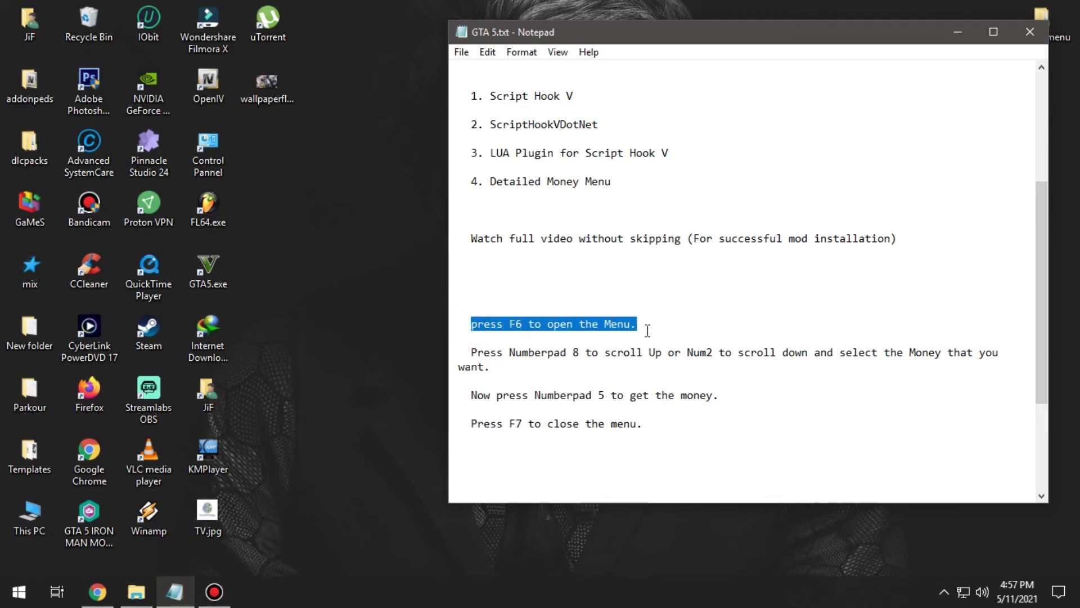
{"action": "left_click", "coordinate": [669, 322]}
{"action": "left_click_drag", "start_coordinate": [474, 355], "coordinate": [603, 357]}
{"action": "left_click_drag", "start_coordinate": [736, 355], "coordinate": [1002, 370]}
{"action": "left_click", "coordinate": [851, 423]}
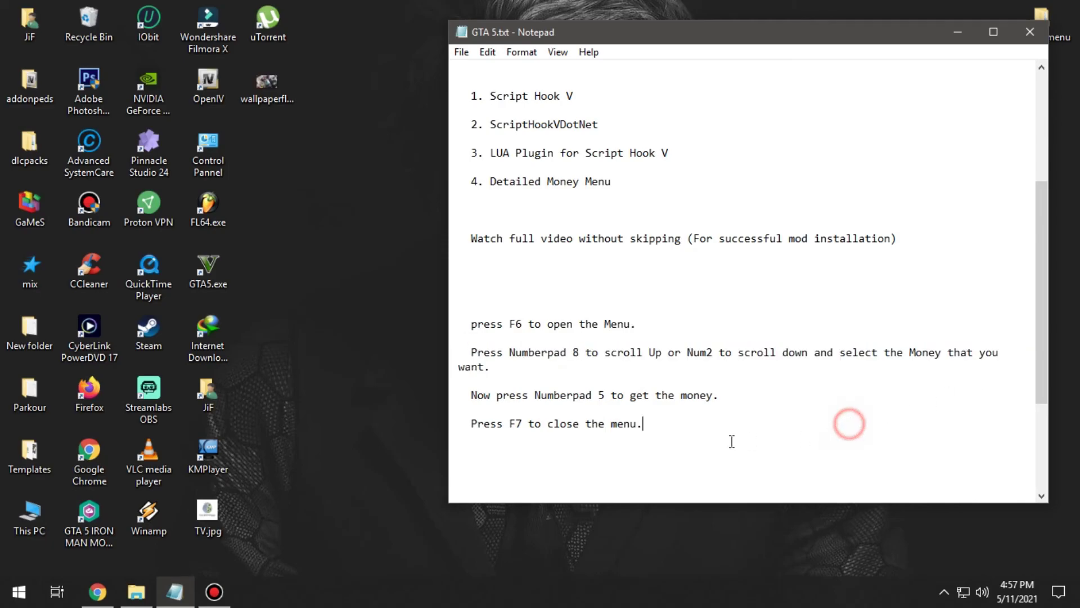
{"action": "left_click_drag", "start_coordinate": [475, 398], "coordinate": [675, 399]}
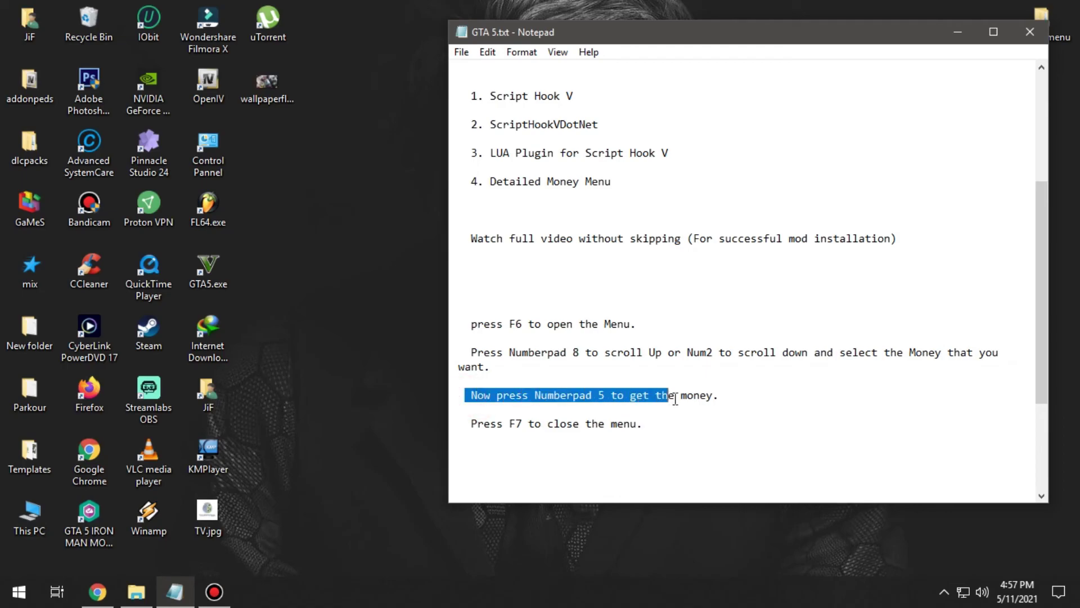
{"action": "left_click", "coordinate": [725, 397]}
{"action": "left_click_drag", "start_coordinate": [464, 426], "coordinate": [656, 424]}
{"action": "left_click", "coordinate": [671, 425]}
{"action": "scroll", "coordinate": [684, 426], "scroll_direction": "down", "scroll_amount": 2}
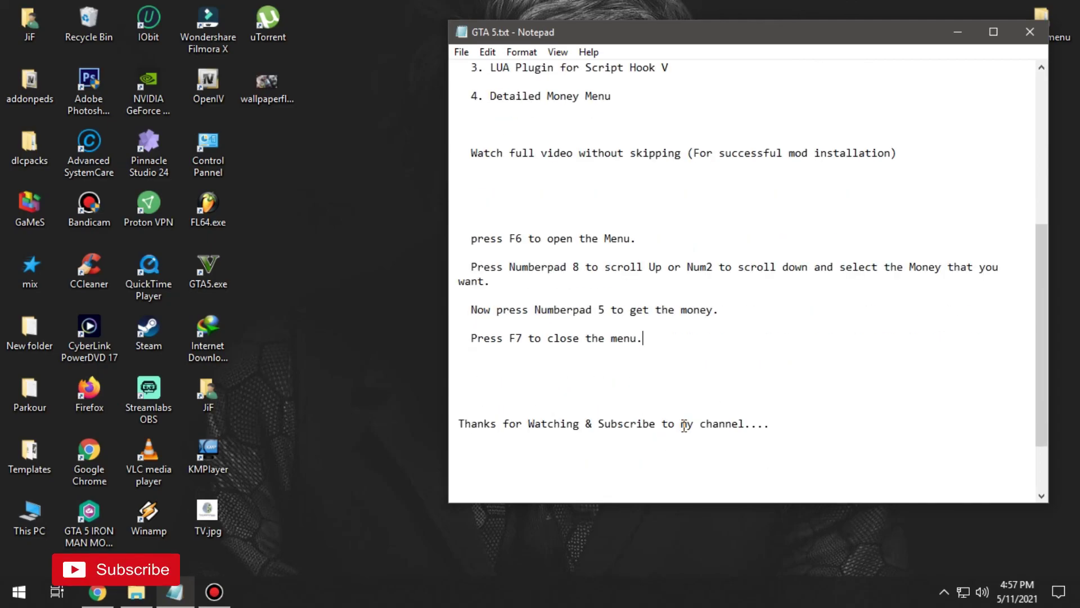
{"action": "left_click_drag", "start_coordinate": [460, 423], "coordinate": [508, 426]}
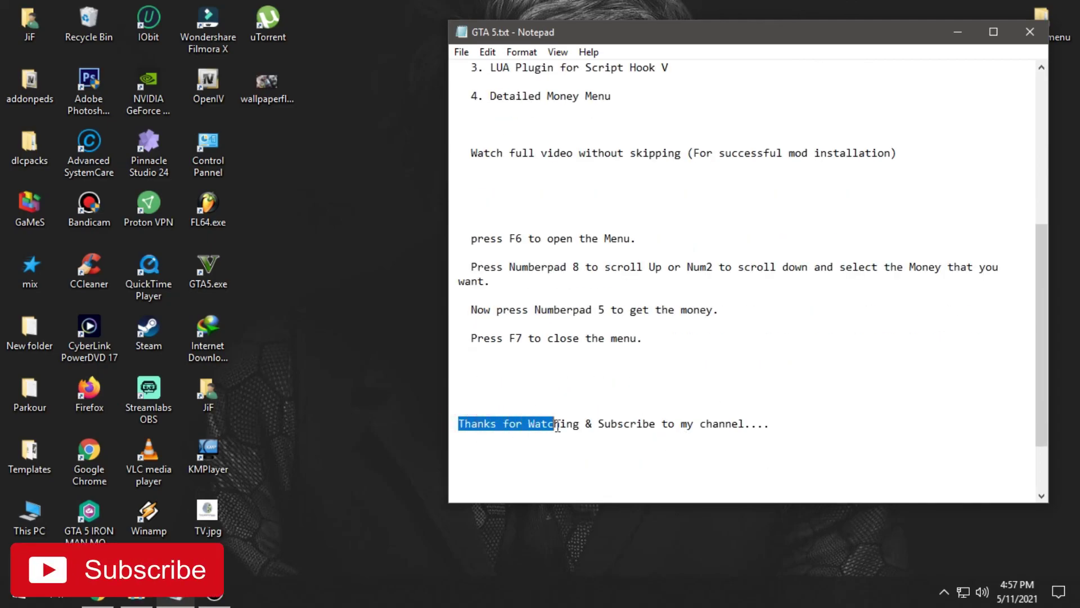
{"action": "left_click_drag", "start_coordinate": [608, 423], "coordinate": [747, 428]}
{"action": "left_click", "coordinate": [803, 424]}
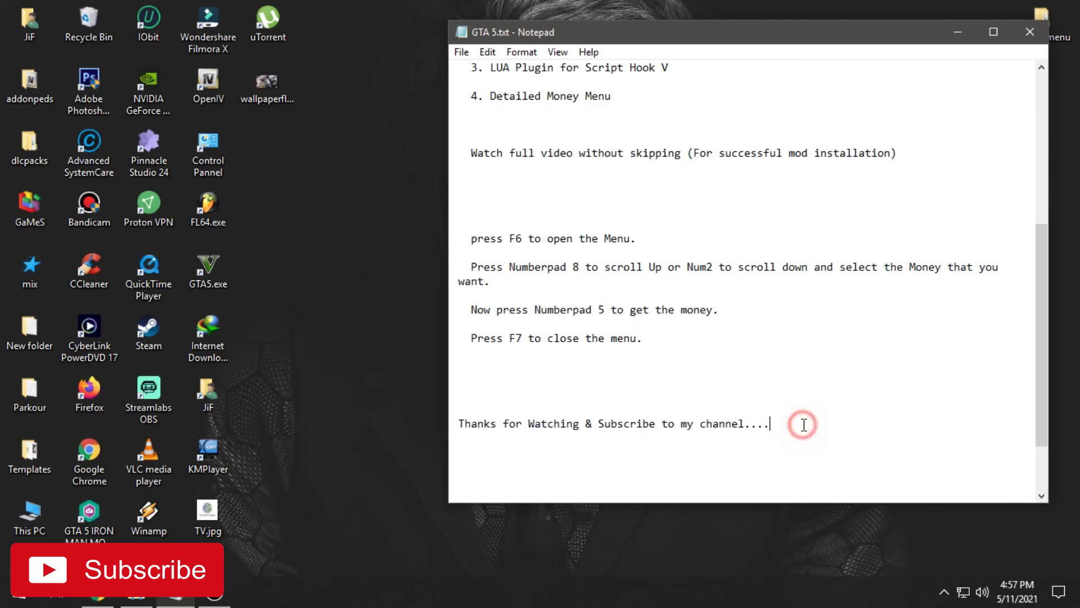